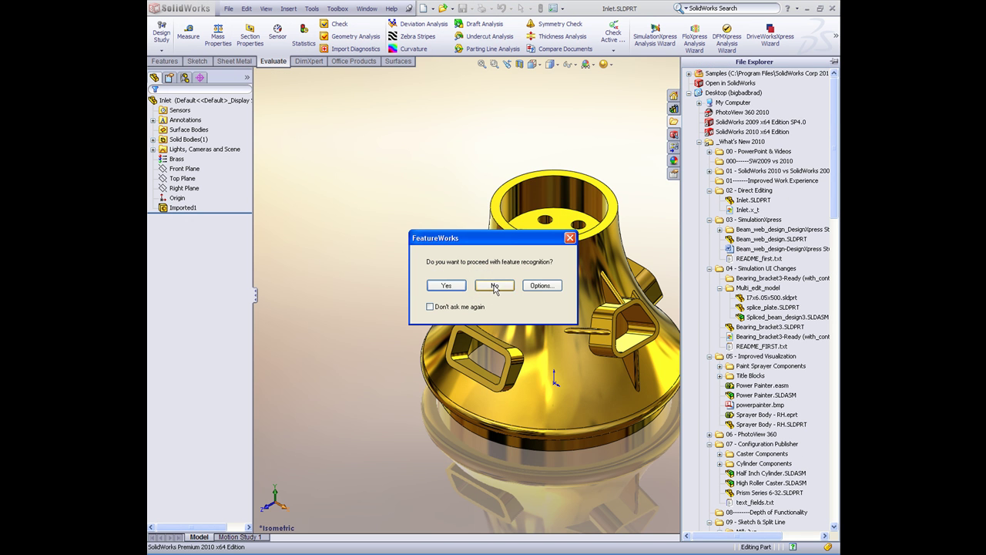
Step: Decline feature recognition for the imported inlet part and examine its single imported feature in the model
click(494, 285)
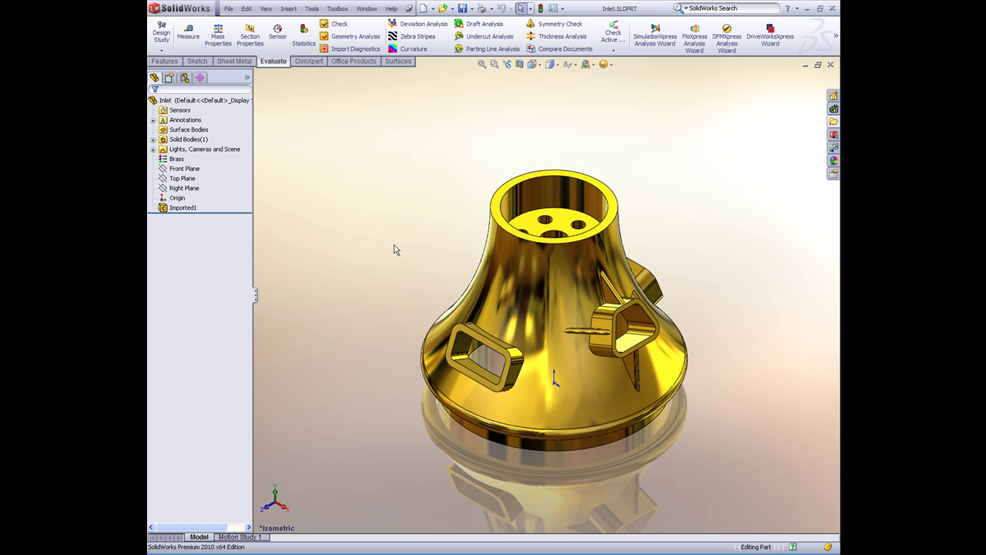
middle_drag(421, 255, 453, 247)
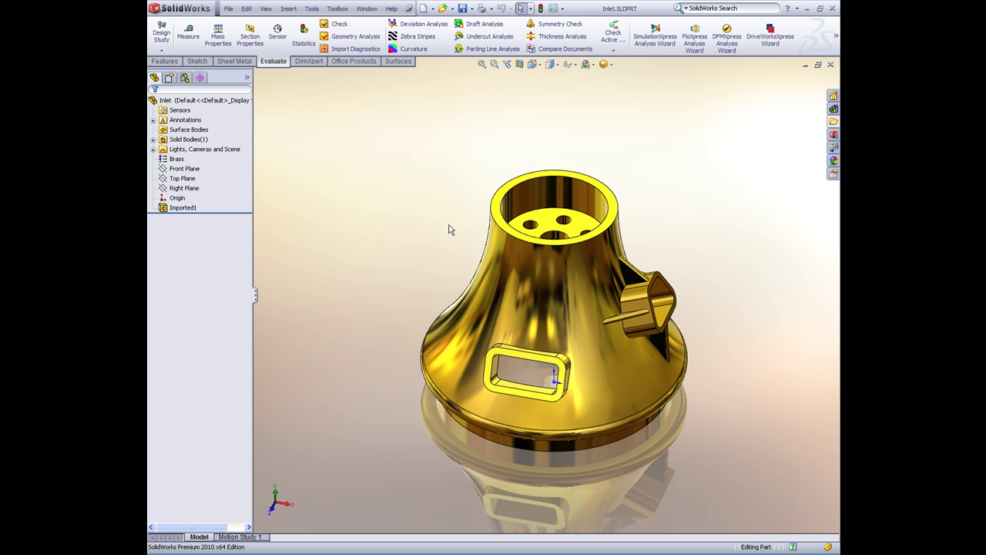
middle_drag(675, 478, 670, 467)
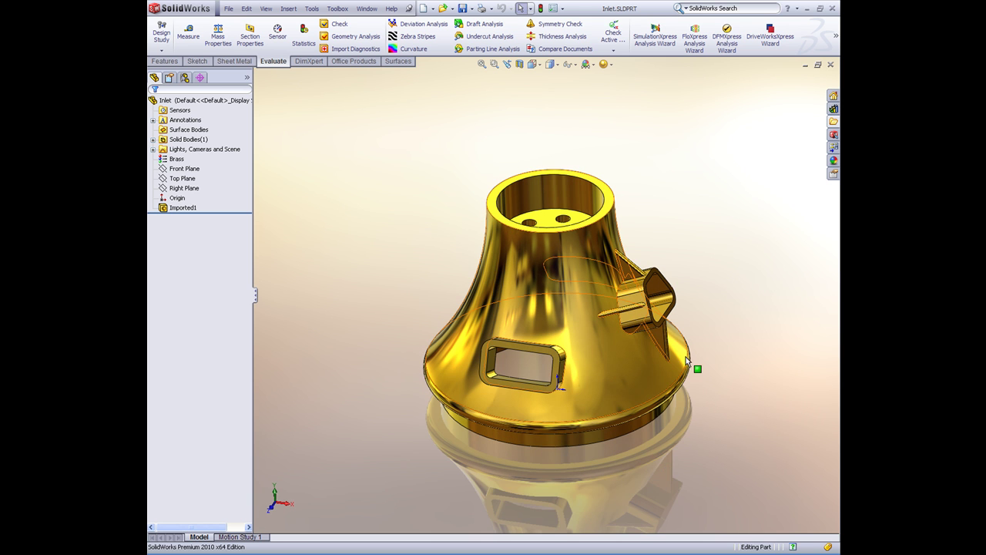
scroll(687, 357, down, 1)
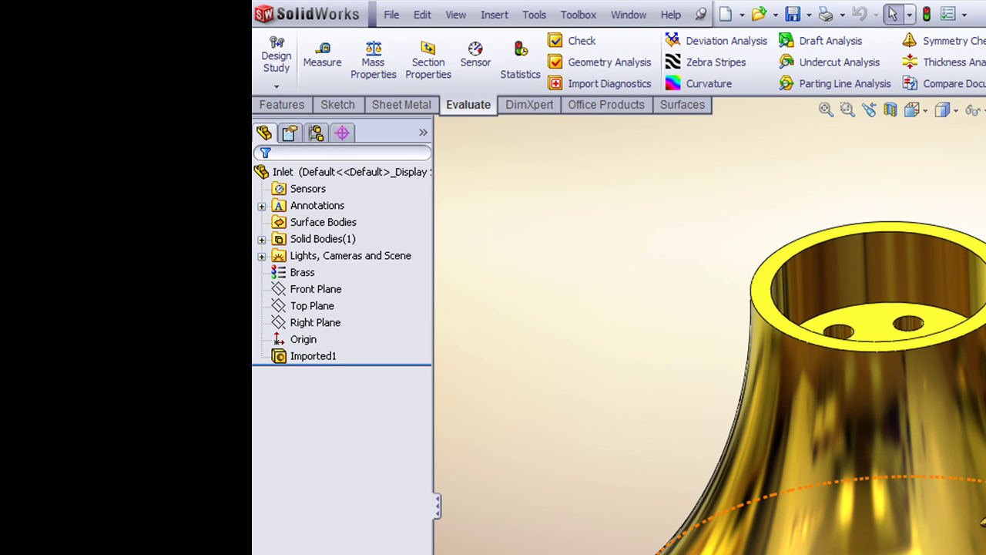
click(281, 357)
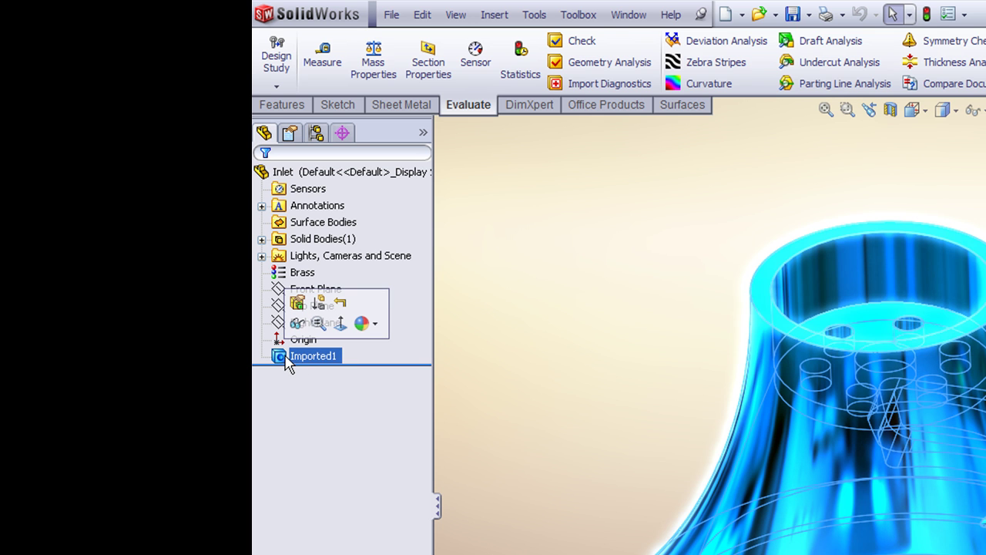
click(521, 387)
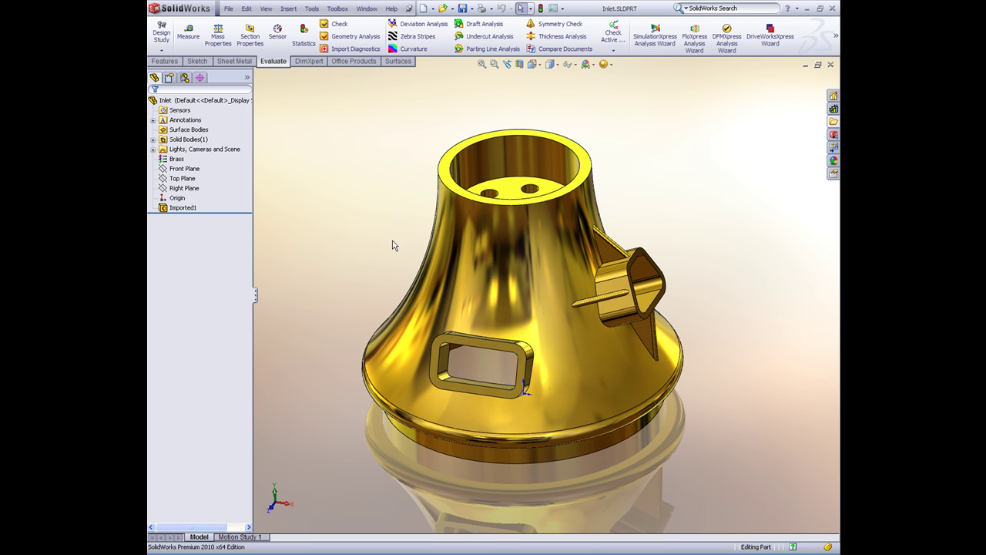
Step: Recognize the rectangular port on the inlet's flared base as editable features, including its child features
mouse_move(388, 247)
middle_down()
mouse_move(385, 226)
mouse_move(390, 249)
middle_up()
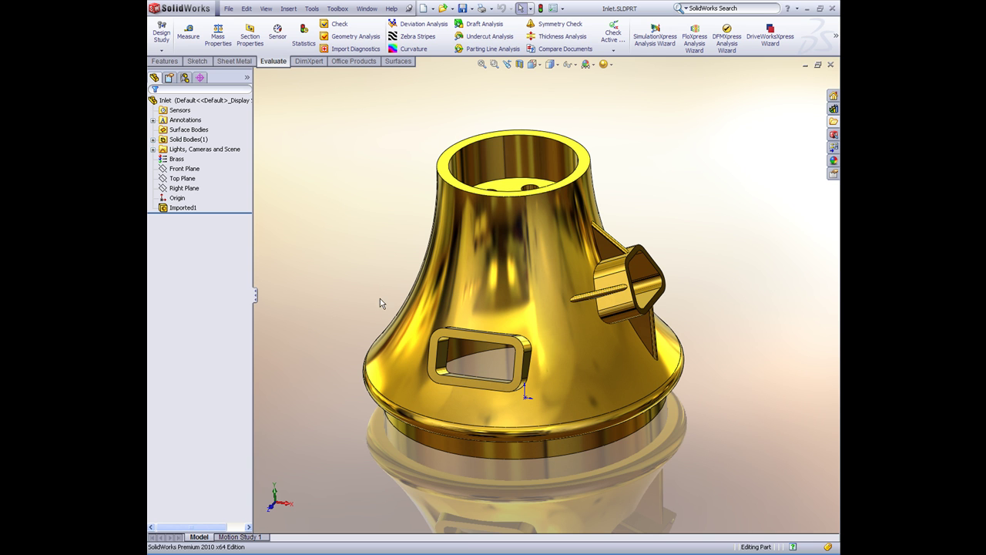
scroll(494, 359, down, 2)
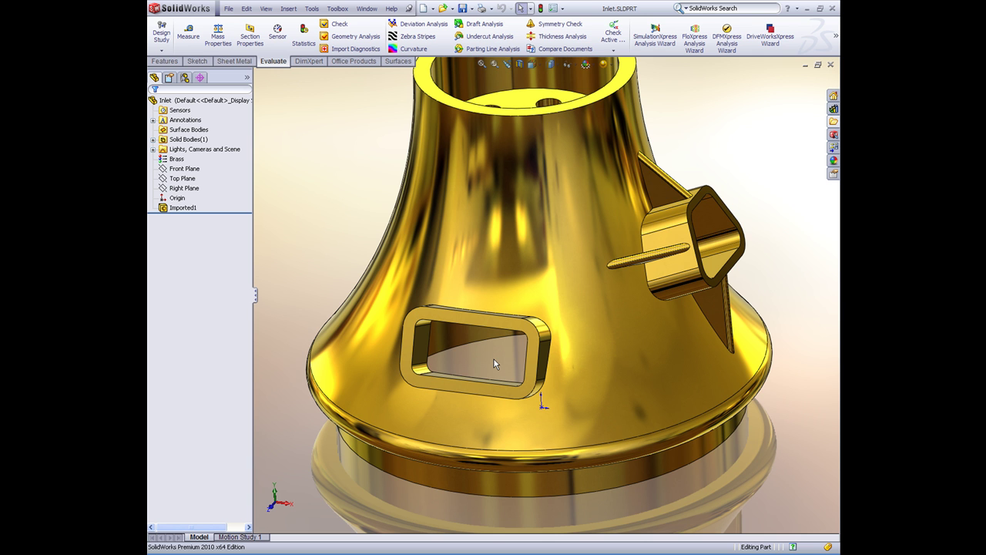
middle_drag(348, 255, 335, 255)
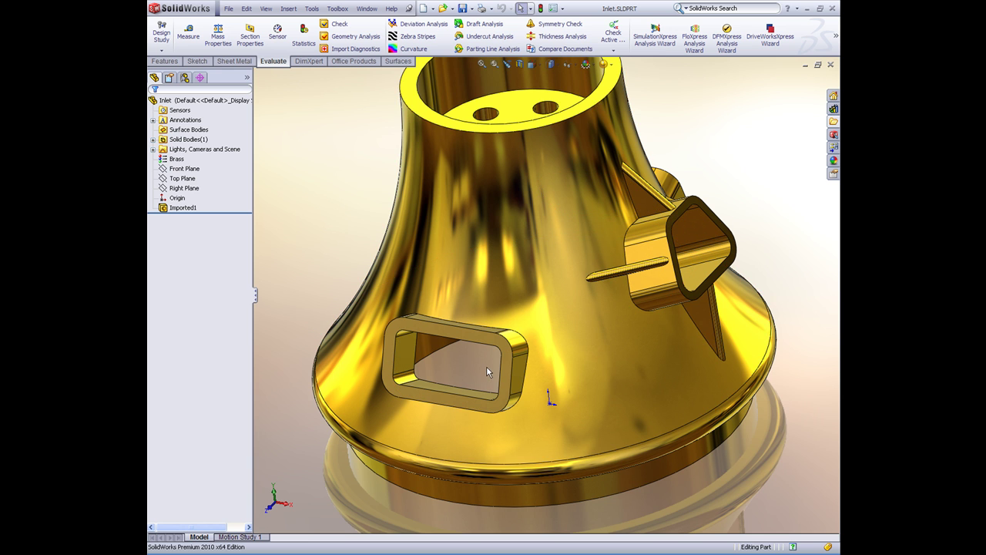
scroll(487, 367, down, 1)
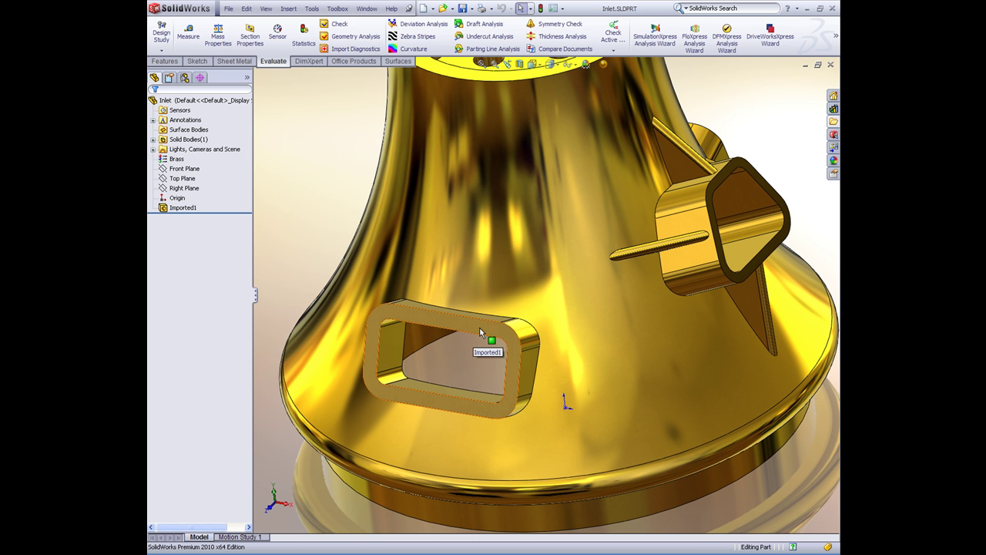
click(448, 328)
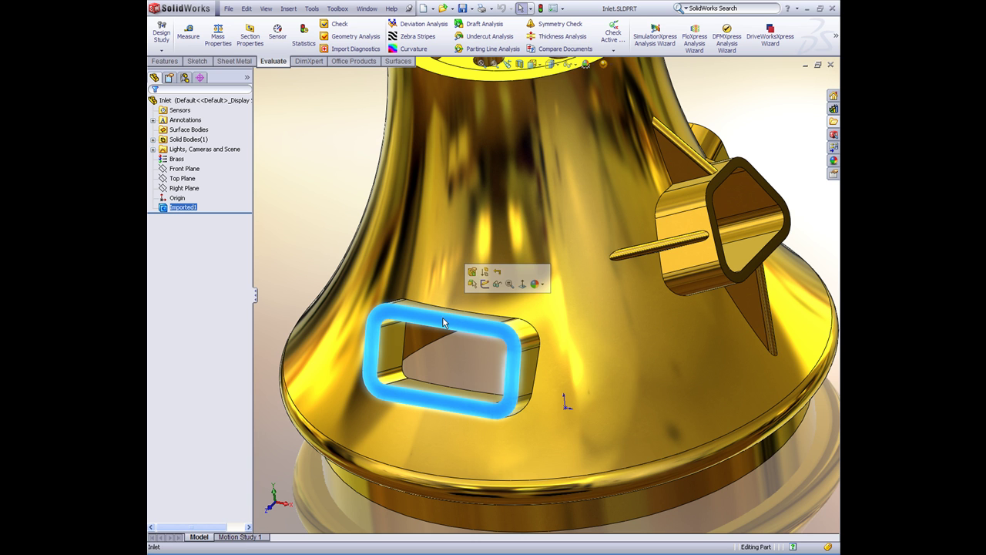
click(472, 273)
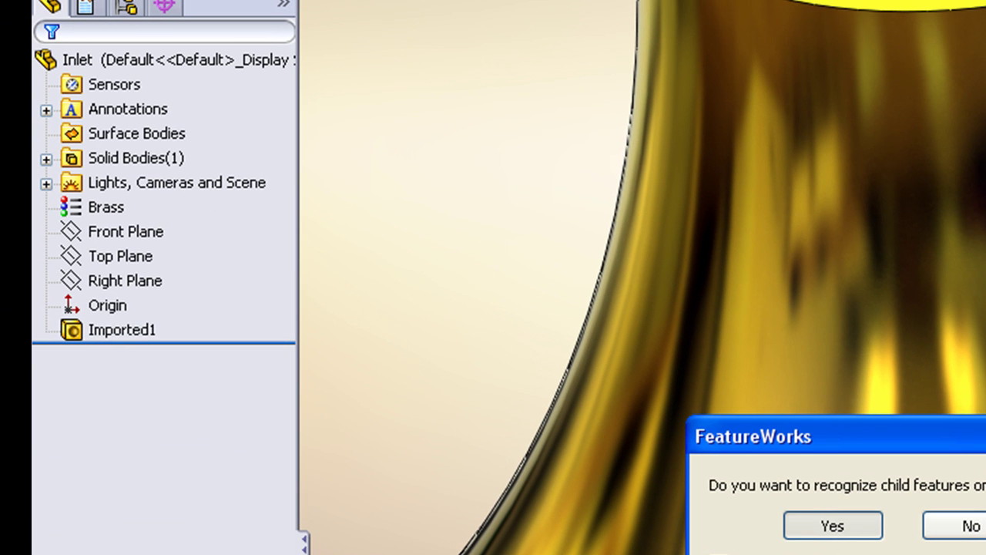
key(Return)
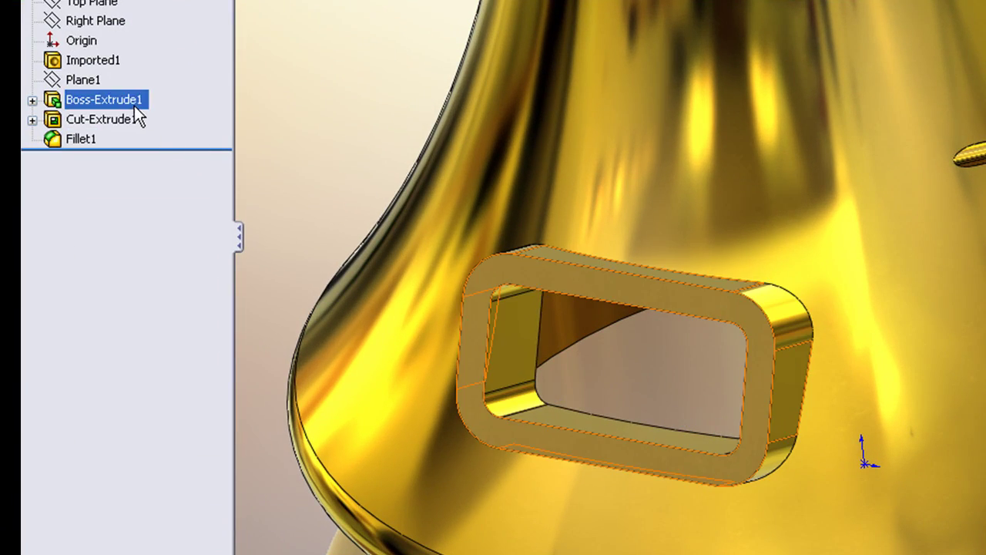
Step: Roll the model back to just after the port's boss extrusion, and roll forward again past the fillet
drag(164, 158, 165, 108)
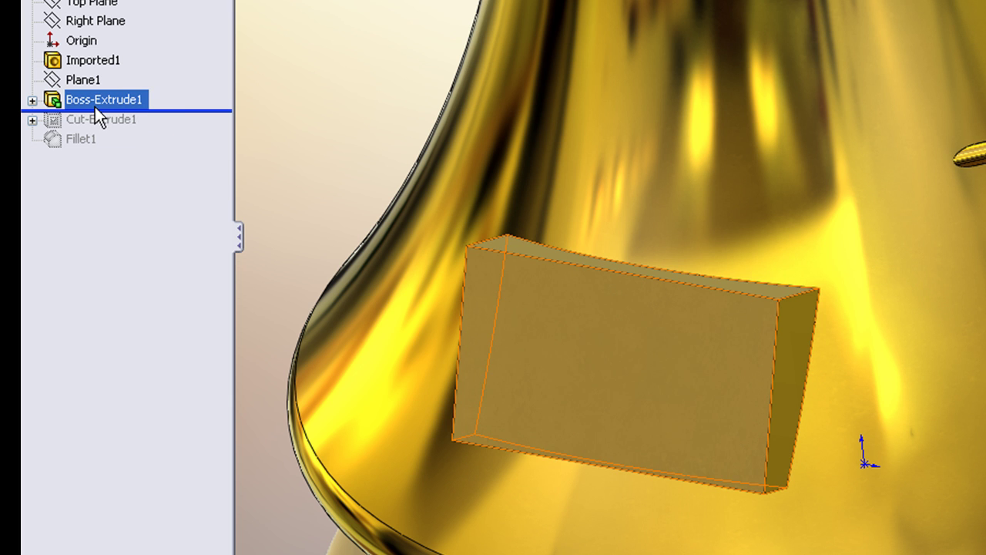
click(112, 123)
key(Escape)
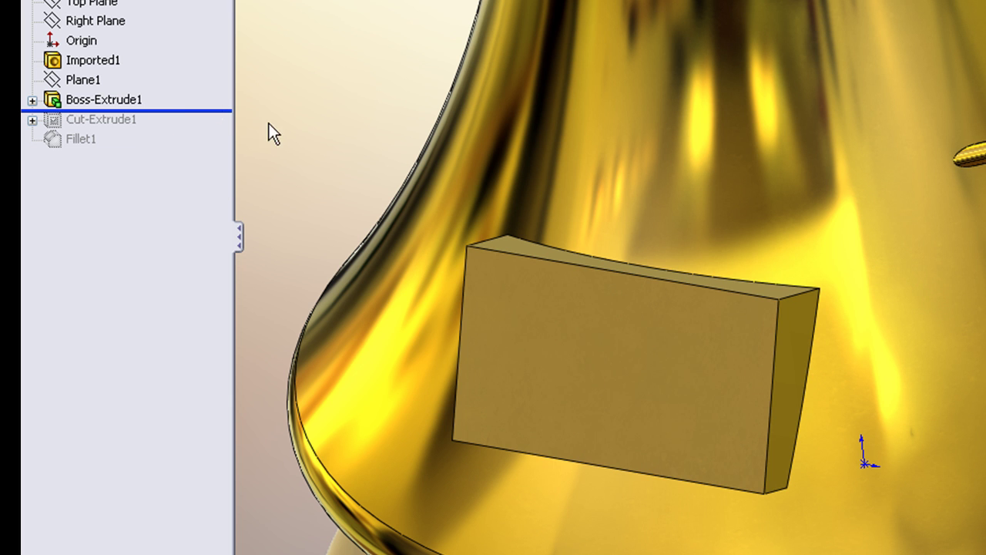
drag(197, 112, 203, 148)
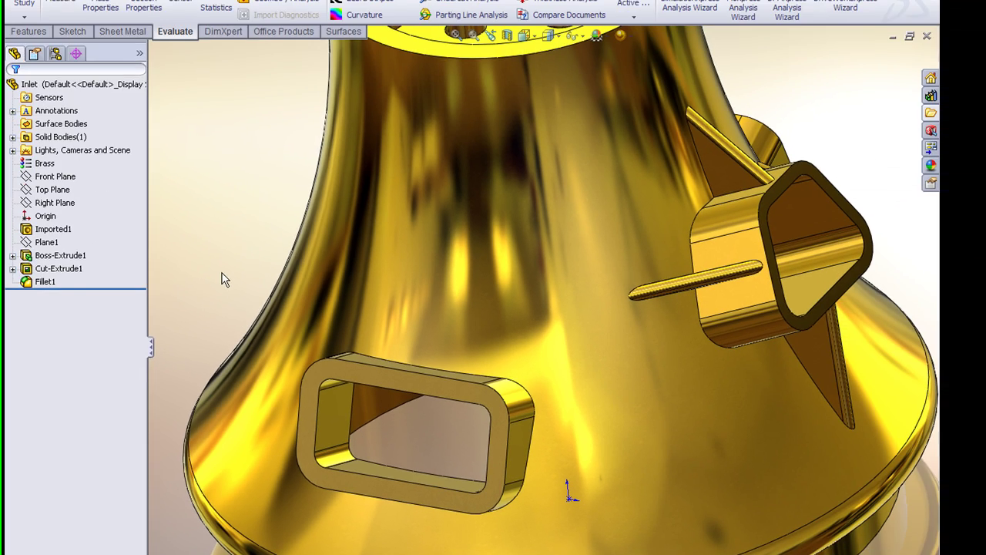
Step: Edit the rectangular port's corner fillet to use a single 3 mm radius, with multiple radius fillet turned off
click(51, 143)
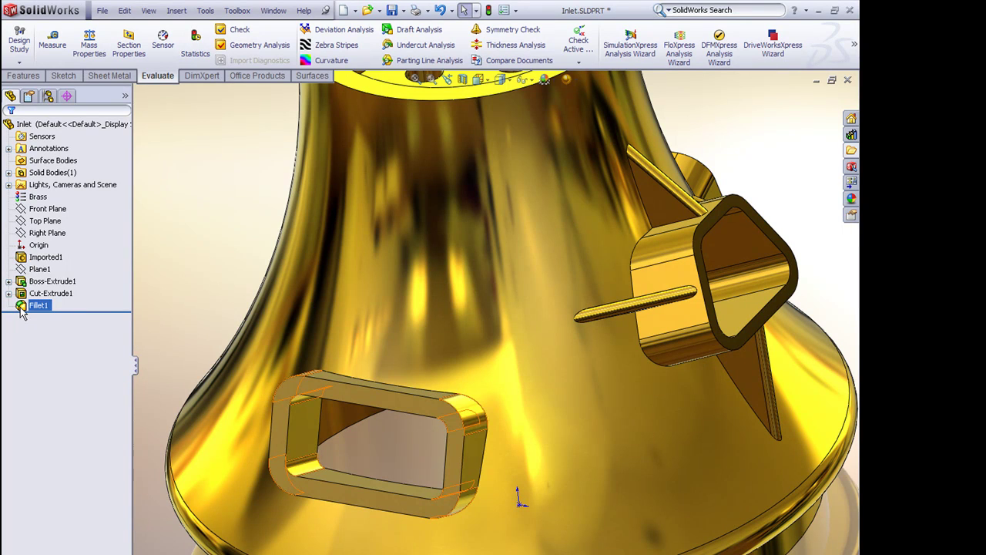
click(21, 308)
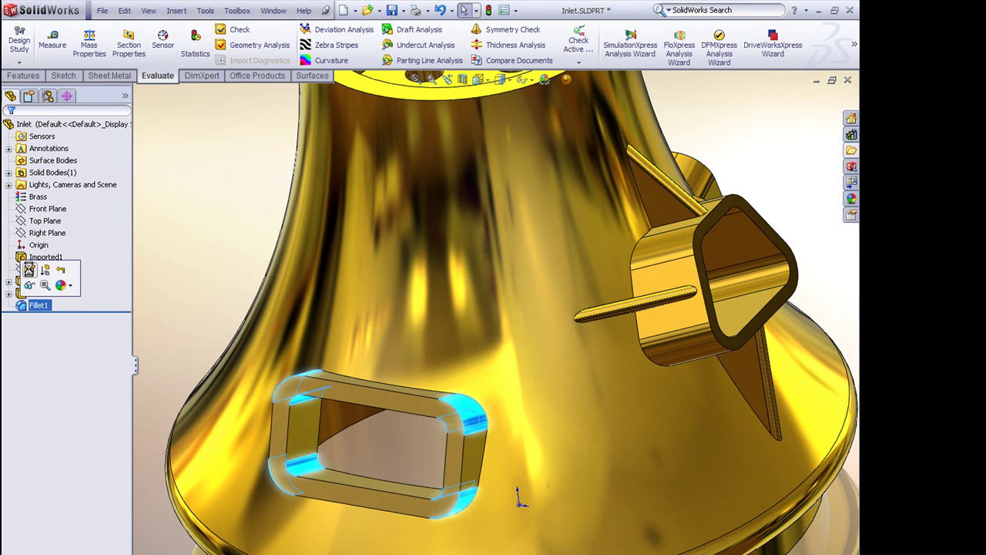
click(29, 270)
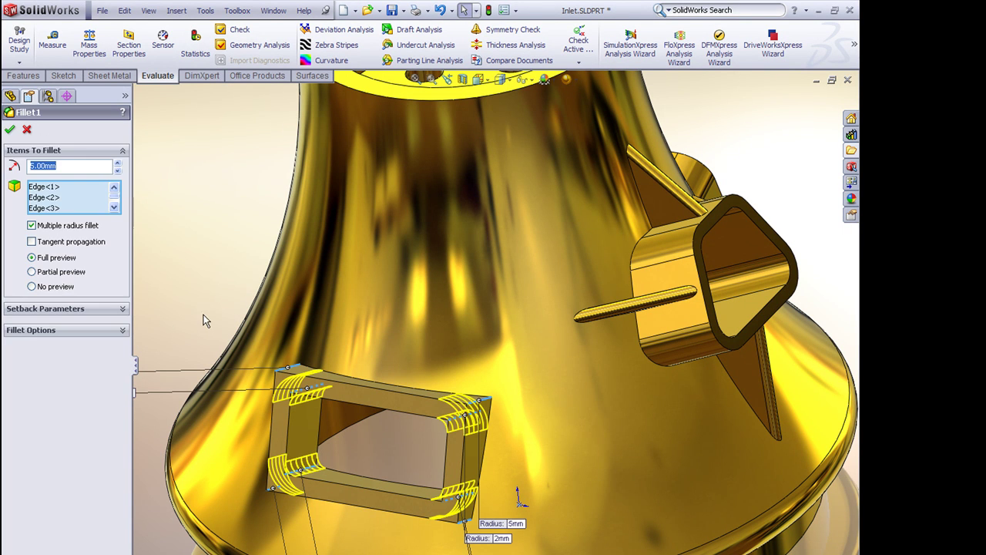
text(3)
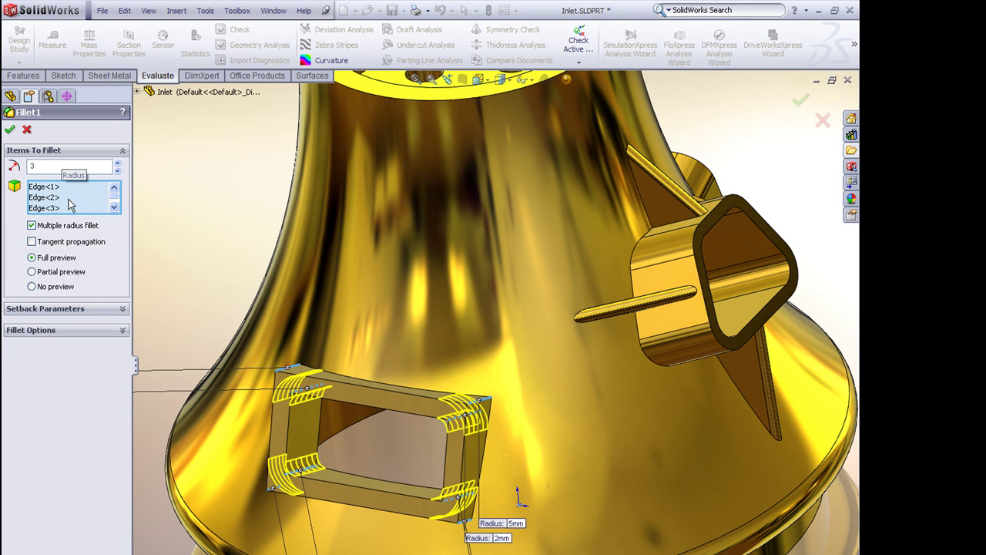
click(31, 225)
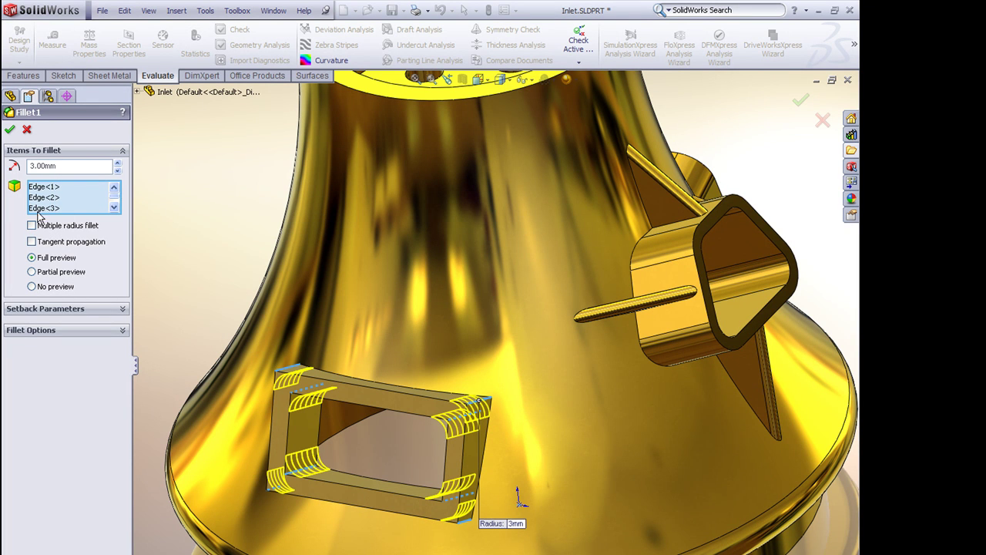
click(9, 129)
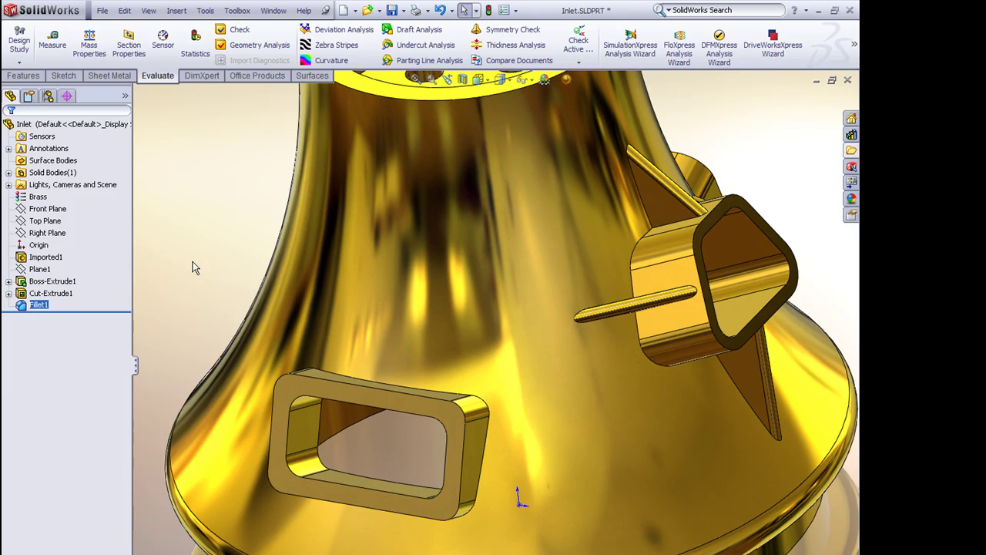
click(195, 265)
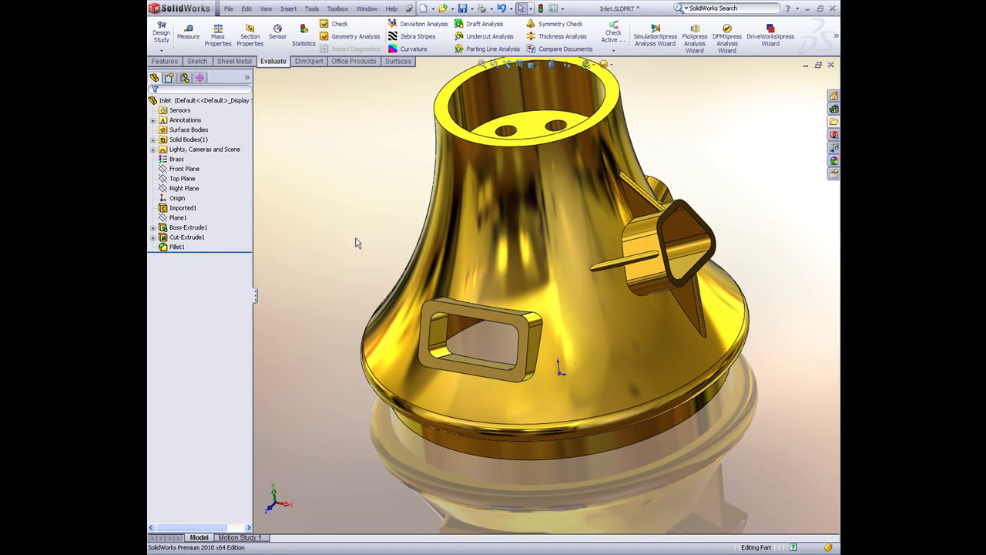
Step: Translate the annular top face of the inlet's neck straight down by about 14.47 mm with Move Face
middle_drag(357, 243, 390, 269)
scroll(390, 262, up, 1)
scroll(554, 184, down, 2)
scroll(553, 178, up, 2)
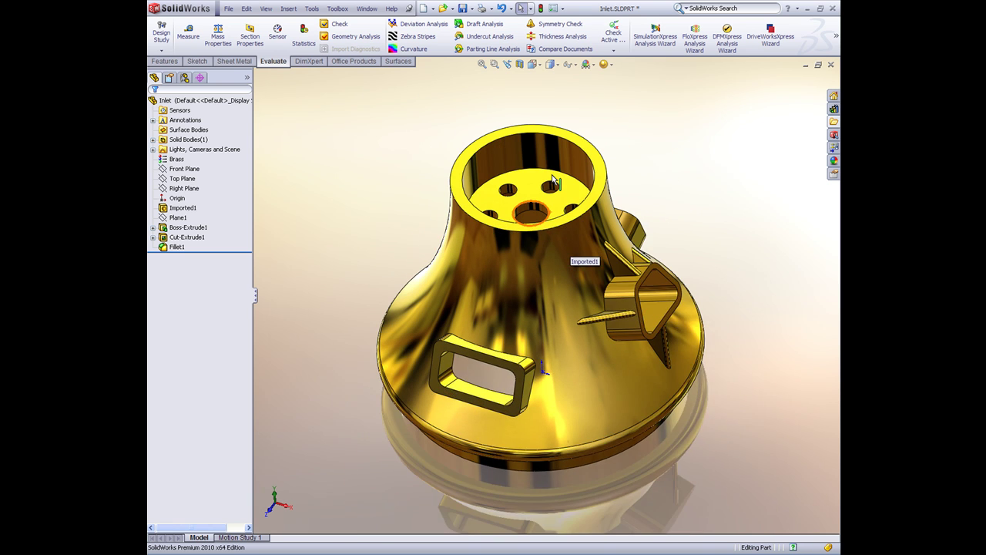
scroll(553, 177, down, 2)
middle_drag(553, 220, 551, 209)
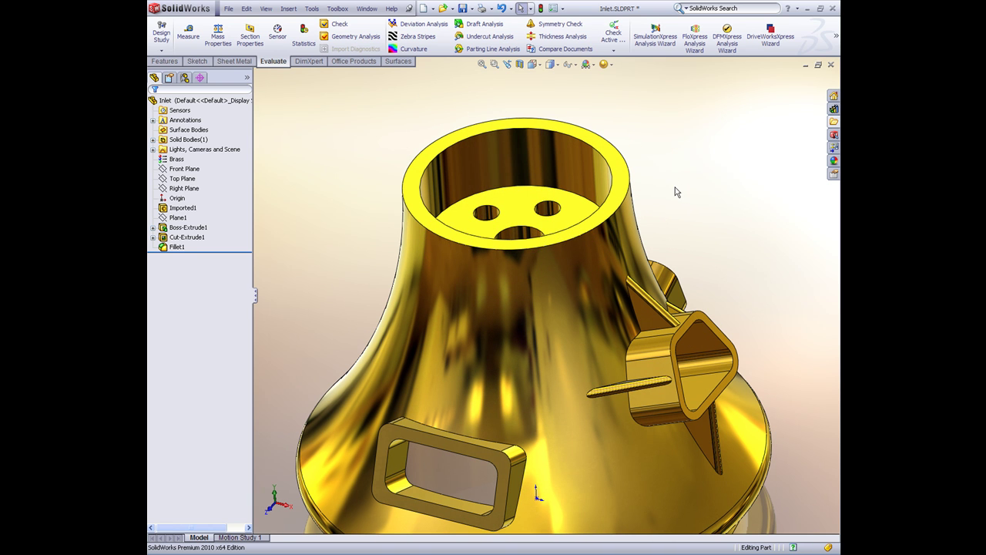
right_click(621, 166)
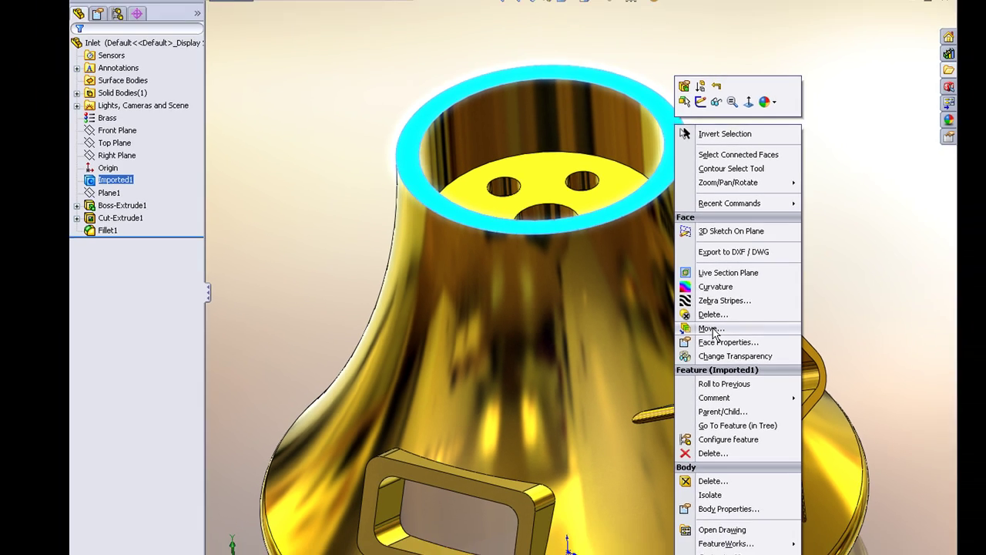
click(760, 333)
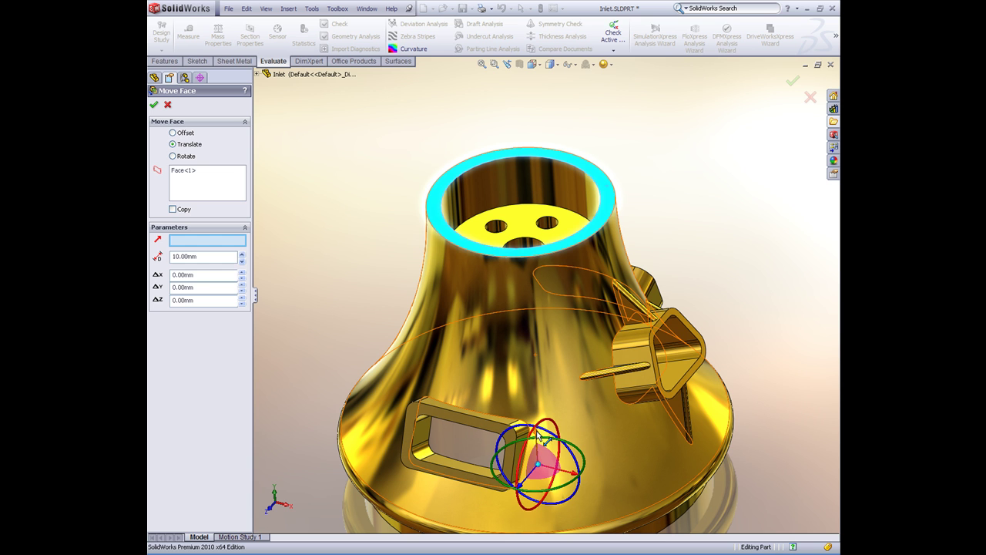
drag(545, 437, 553, 479)
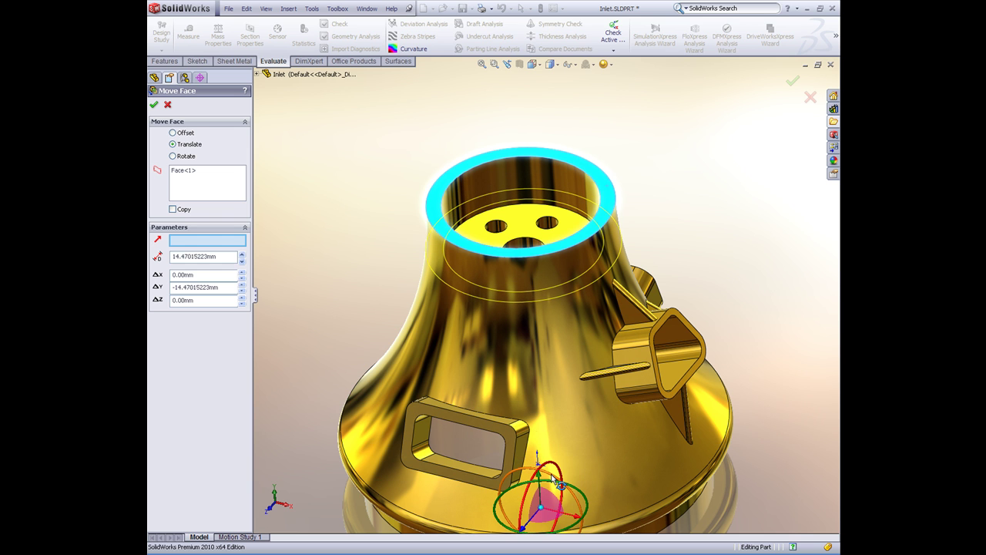
click(154, 104)
click(397, 180)
Step: Select all co-directional full cylindrical/conical faces related to one of the small holes in the neck's circular plate
scroll(552, 282, down, 3)
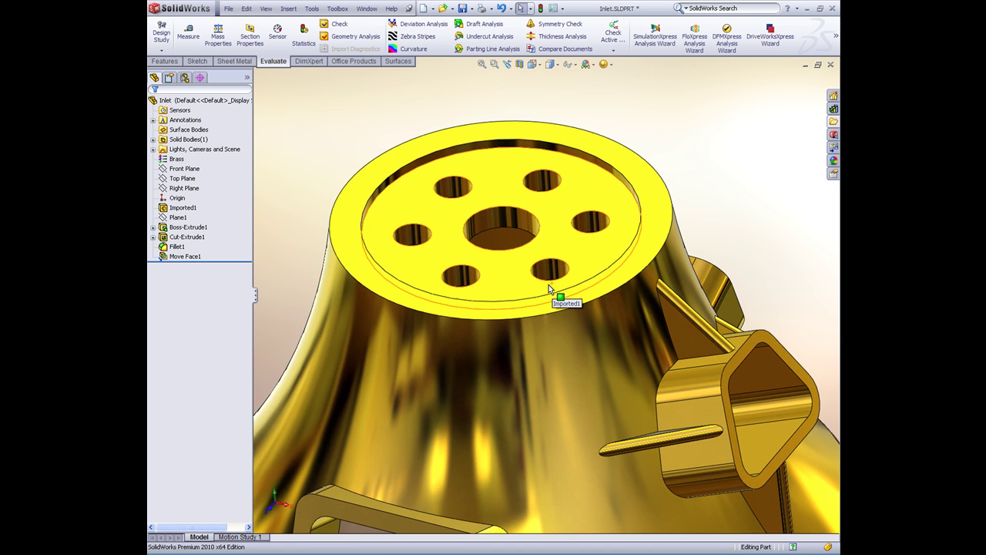
scroll(547, 286, up, 2)
scroll(546, 287, up, 2)
mouse_move(529, 307)
middle_down()
mouse_move(515, 227)
mouse_move(516, 308)
middle_up()
scroll(516, 307, down, 5)
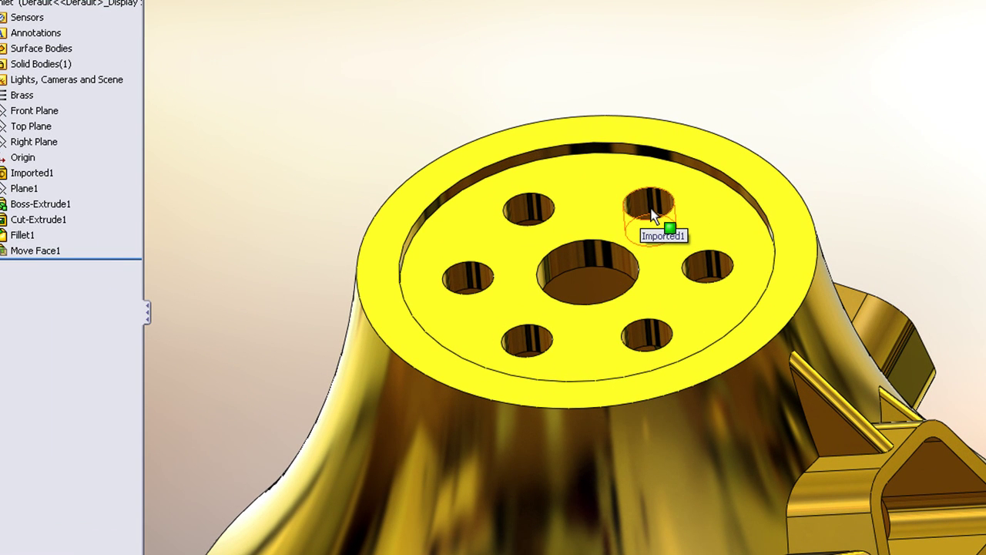
right_click(652, 212)
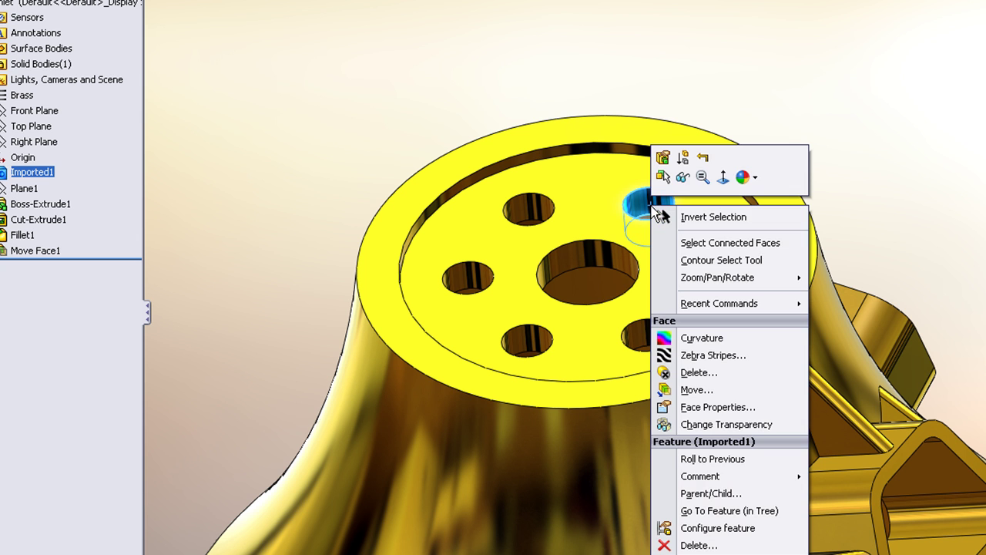
click(742, 243)
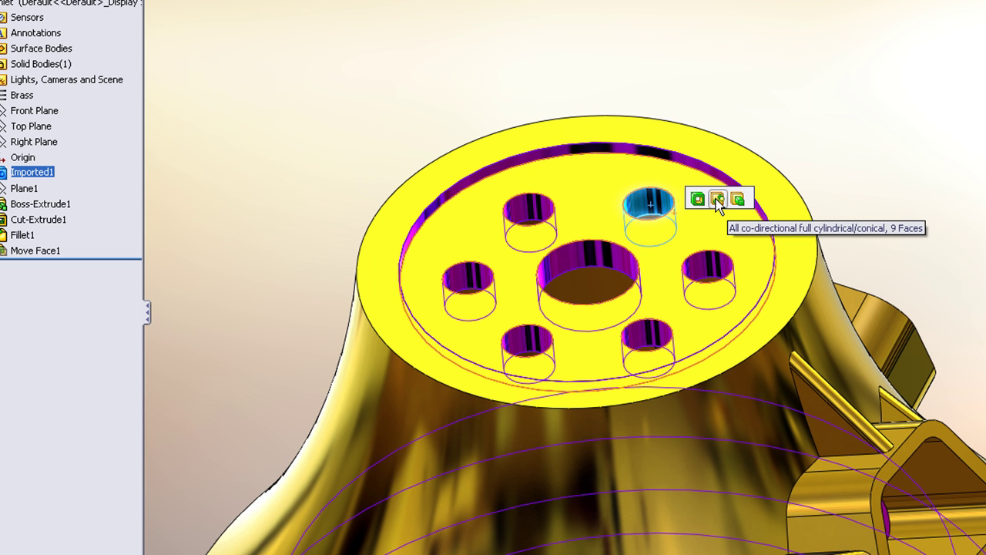
click(716, 198)
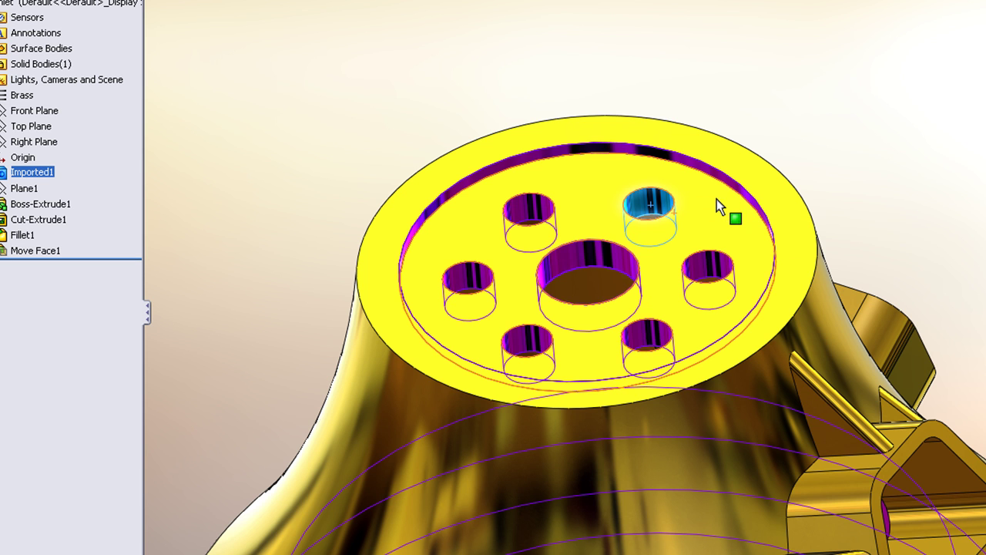
Step: Rotate the selected cylindrical faces by about -30.5° around the vertical Y axis with Move Face
right_click(659, 210)
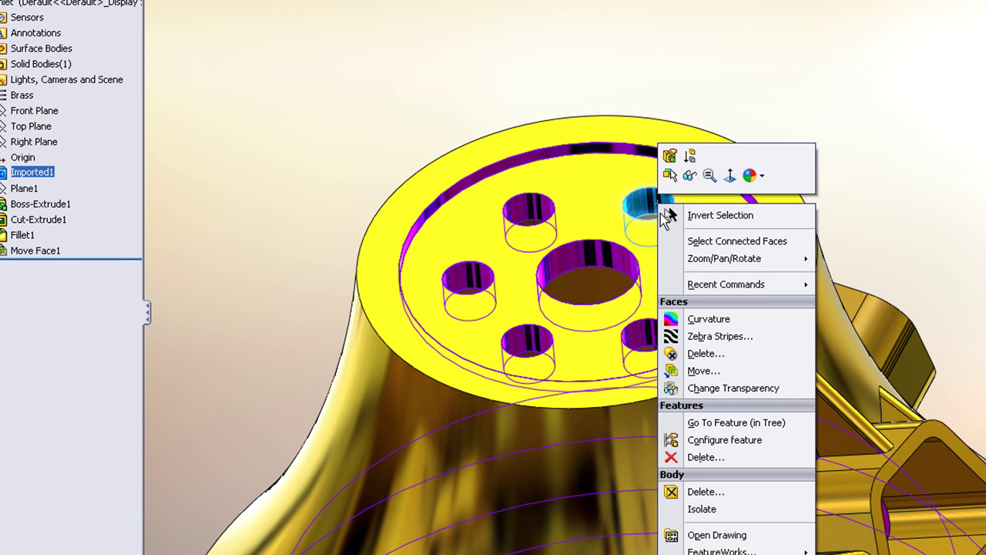
click(703, 372)
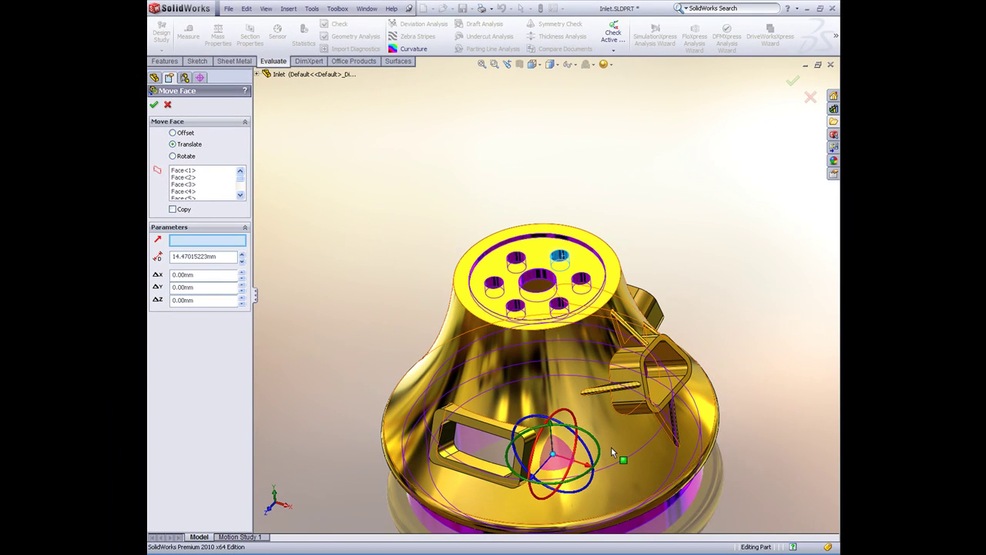
scroll(605, 448, down, 2)
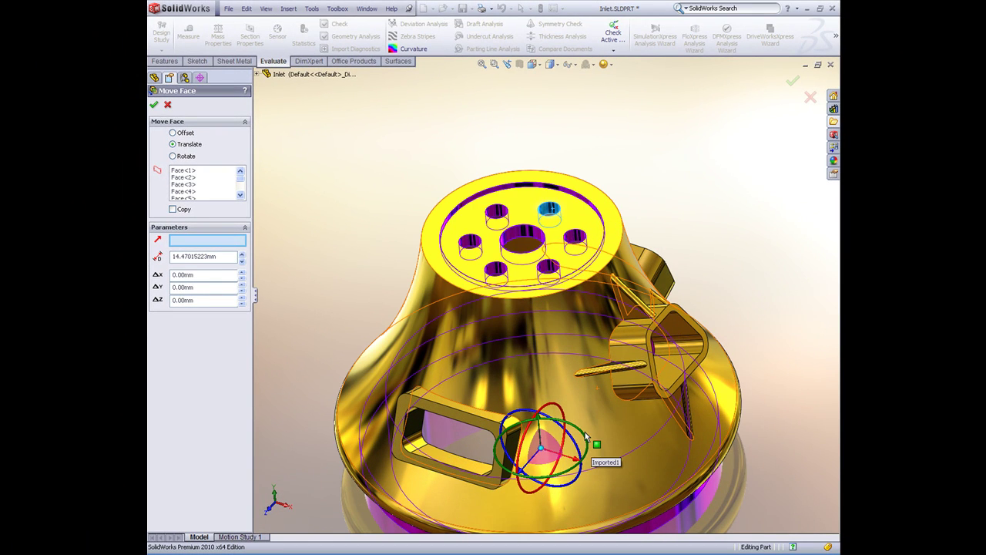
mouse_move(585, 439)
mouse_down()
mouse_move(592, 466)
mouse_move(581, 438)
mouse_move(585, 452)
mouse_up()
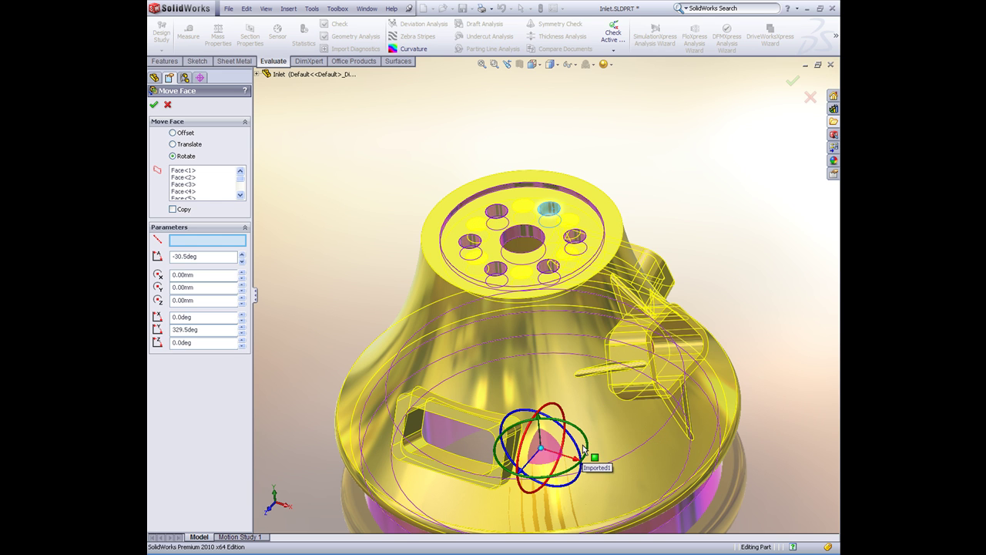
right_click(583, 450)
click(613, 354)
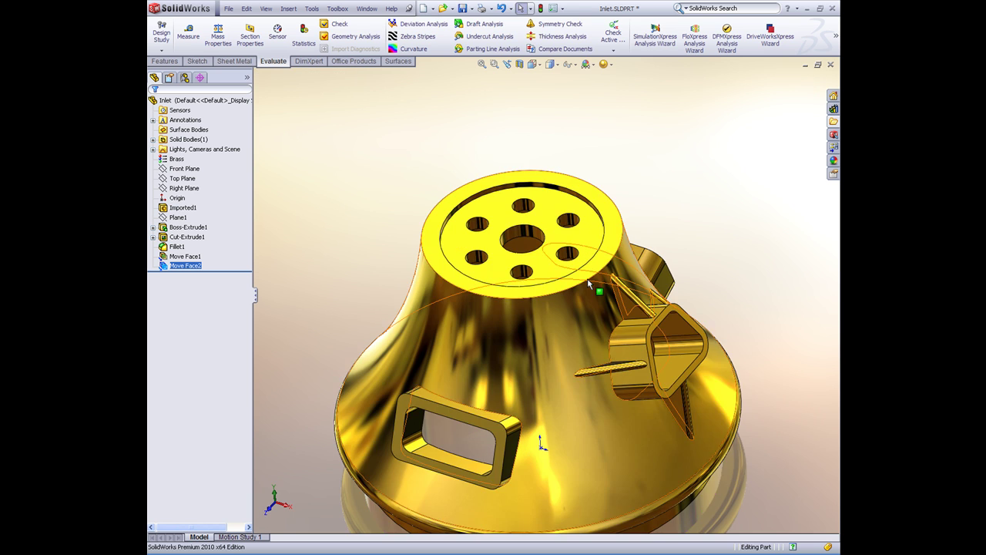
scroll(526, 246, down, 3)
scroll(526, 246, up, 3)
click(584, 159)
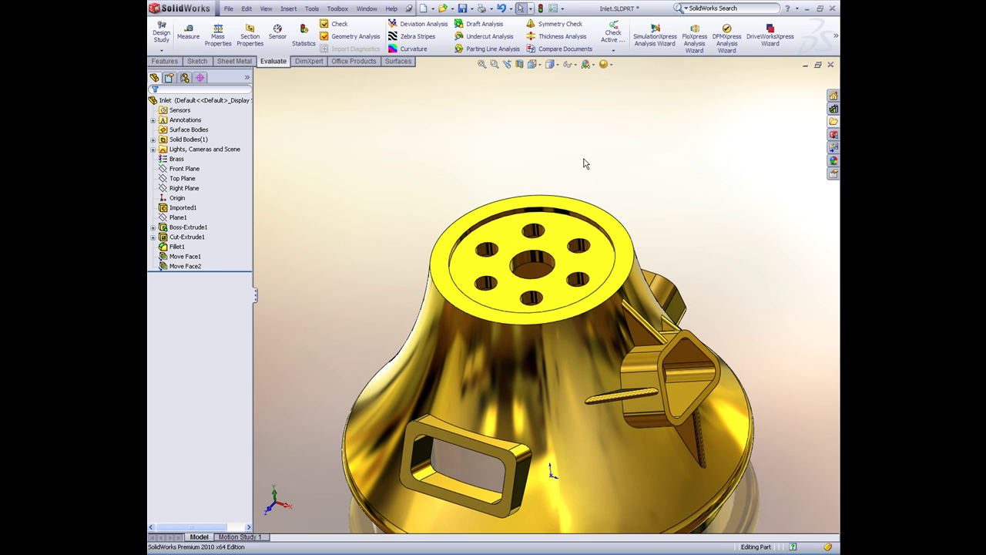
Step: Select the connected faces of the horizontal rib beside the trapezoidal side port
scroll(615, 360, down, 3)
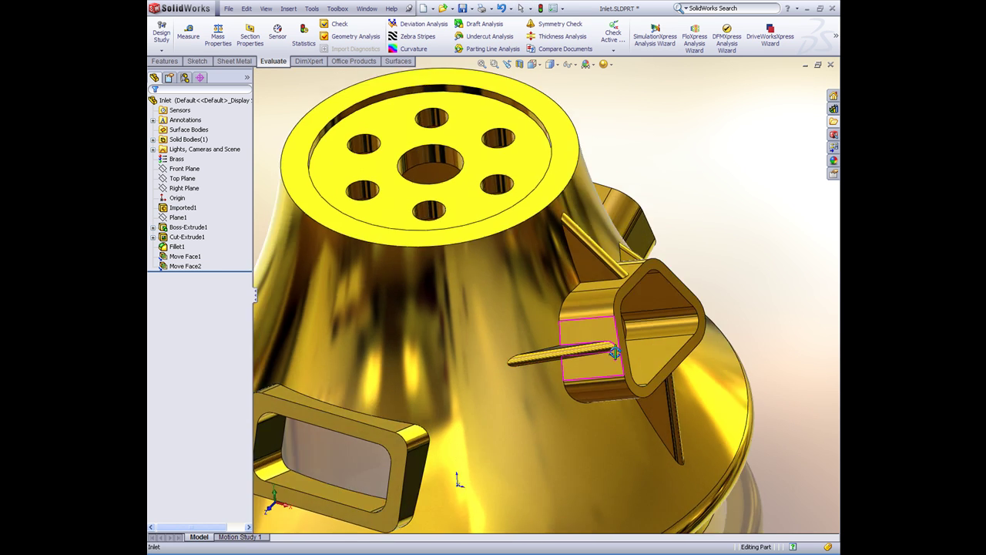
middle_drag(615, 353, 508, 289)
scroll(581, 359, down, 5)
scroll(524, 365, up, 3)
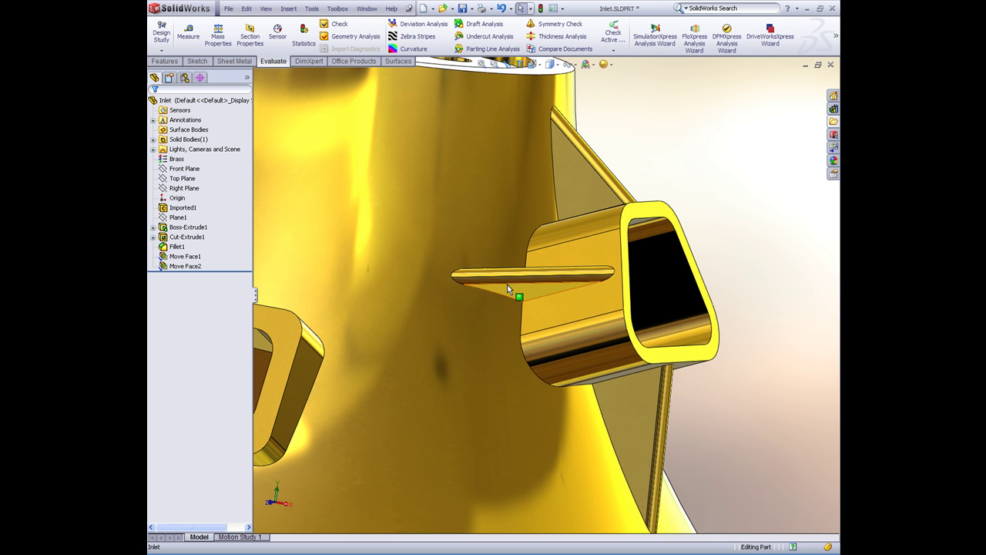
right_click(573, 283)
click(626, 279)
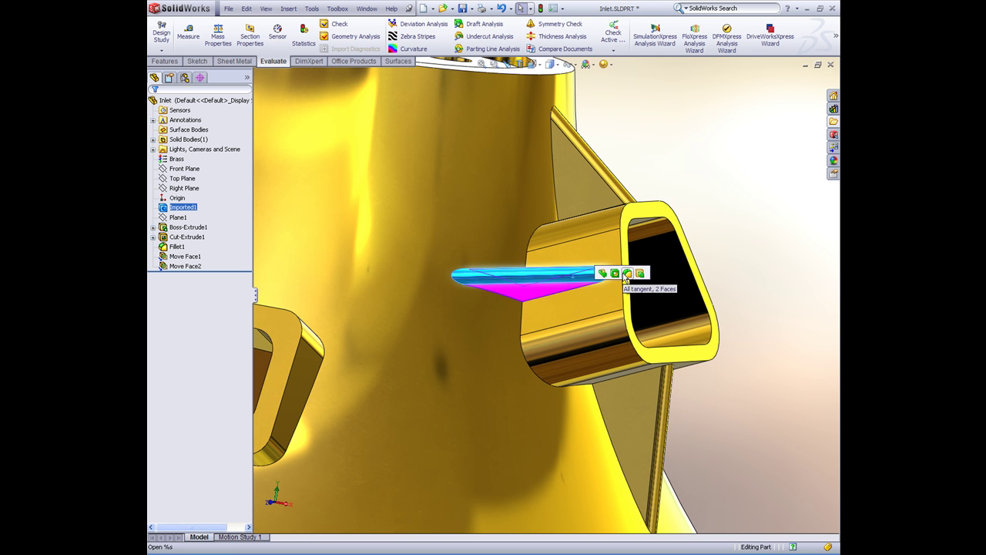
Step: Translate the rib upward by about 4.17 mm with Move Face, with the triad moved onto the side port's slanted front edge
right_click(547, 282)
click(570, 398)
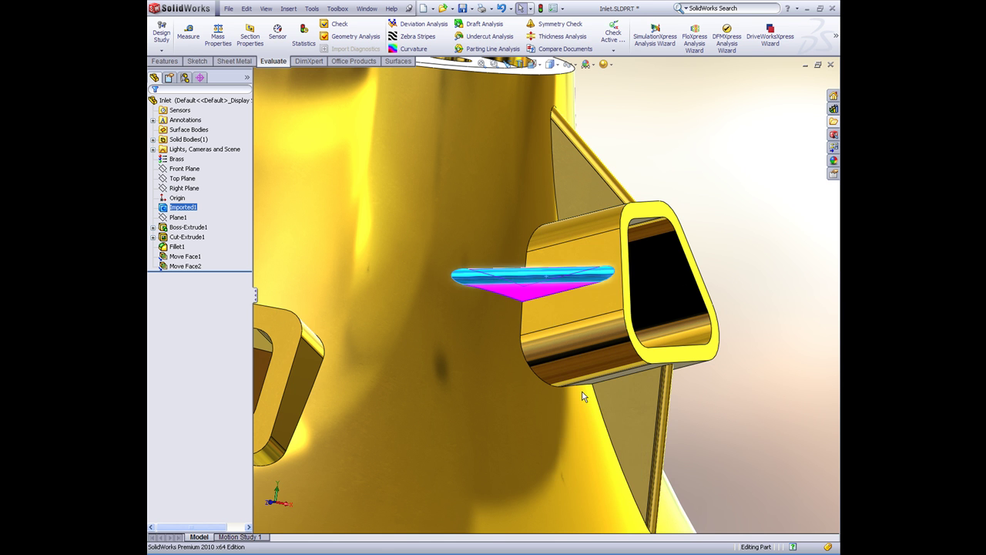
scroll(561, 373, up, 4)
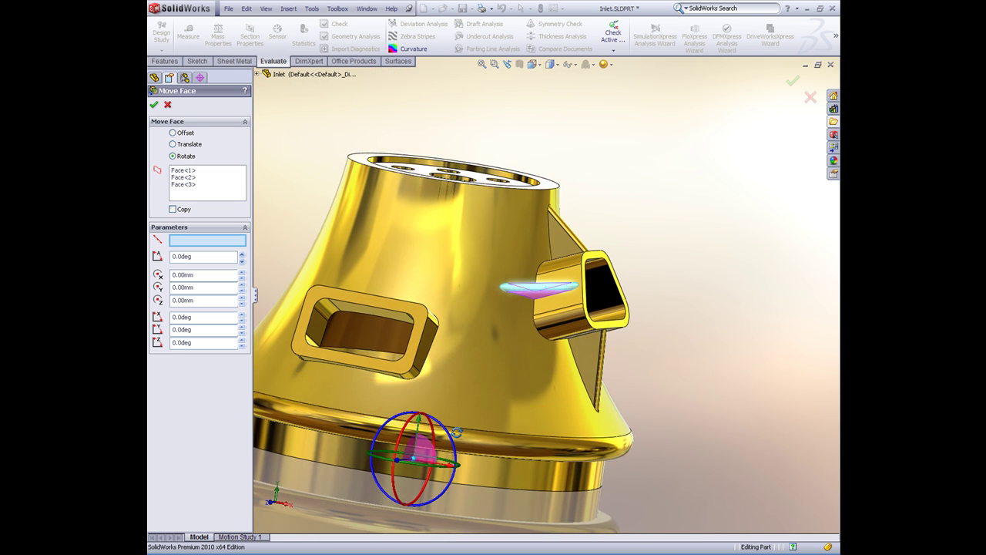
right_click(421, 460)
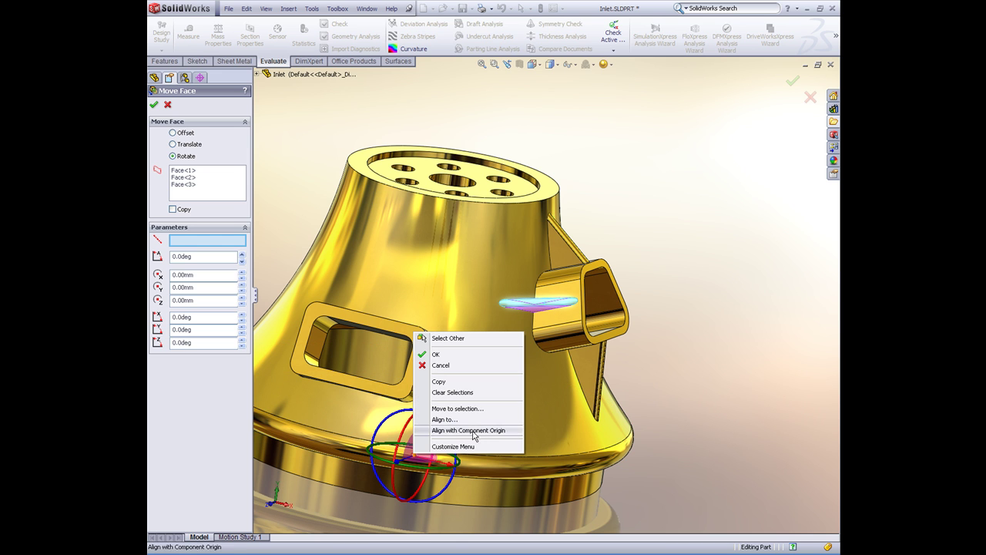
click(469, 408)
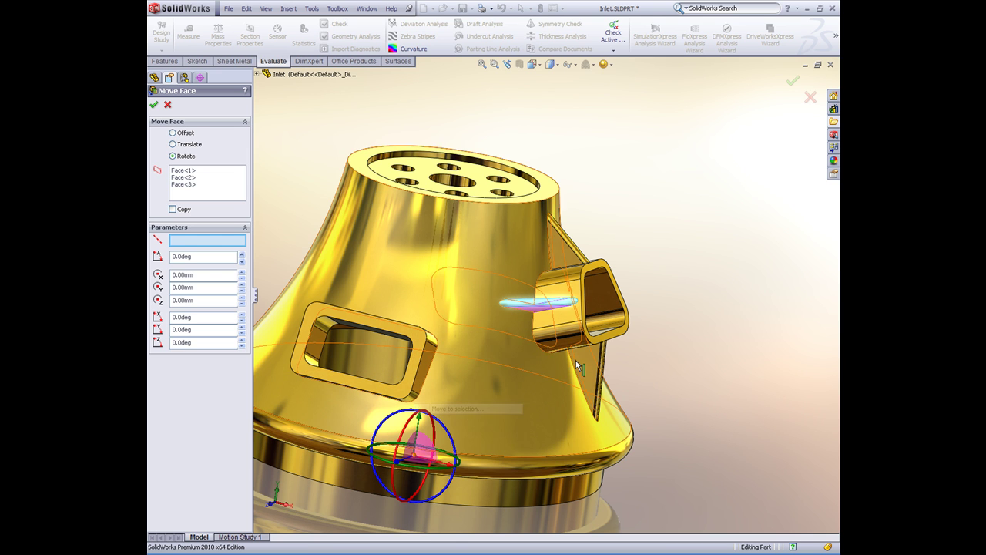
click(584, 306)
scroll(584, 330, down, 3)
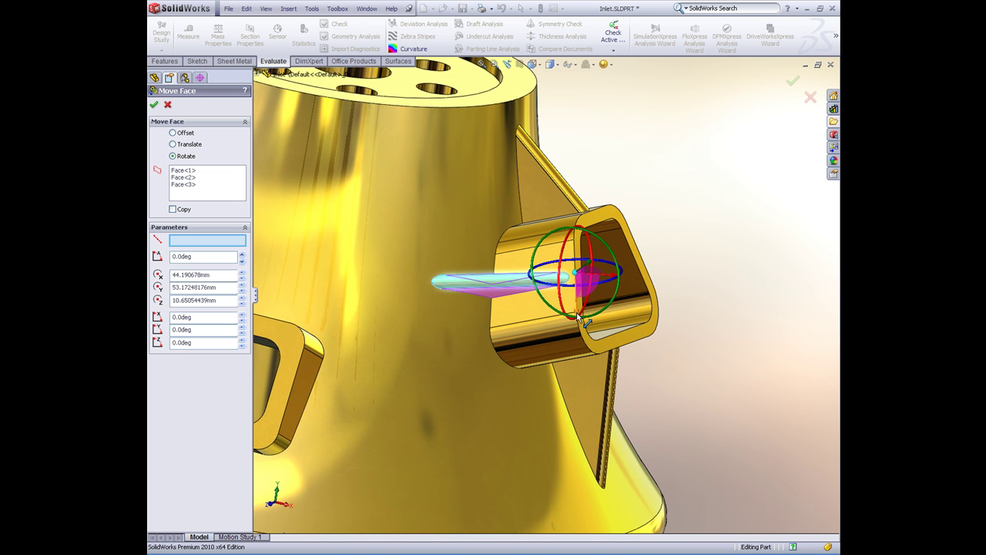
drag(577, 312, 573, 286)
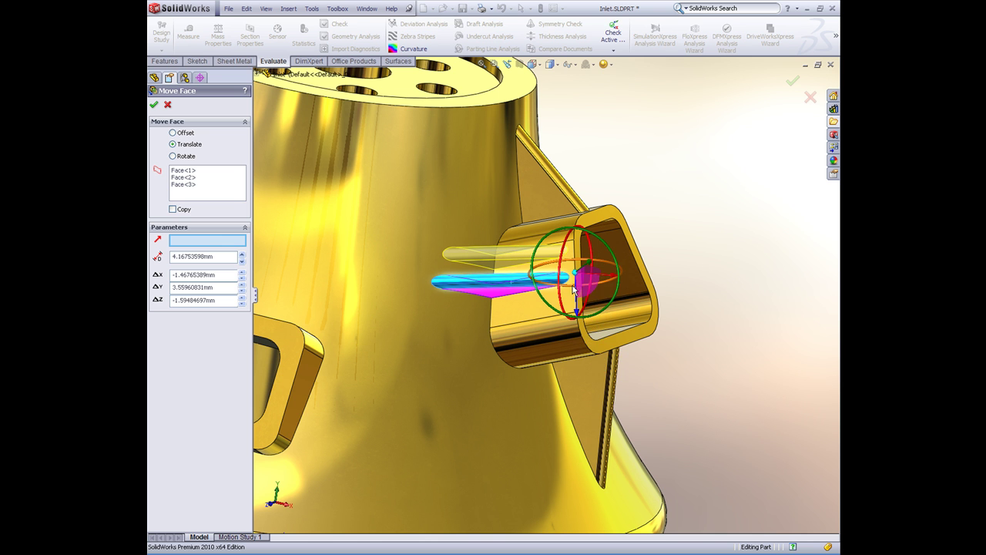
right_click(573, 285)
click(592, 309)
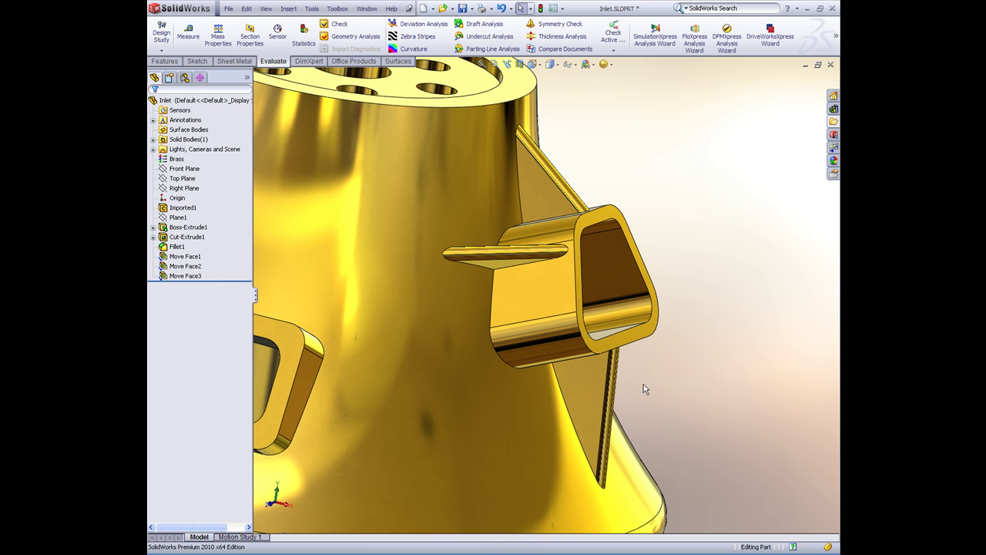
Step: Copy the horizontal rib's connected faces with Move Face, offsetting the copy about 6.47 mm downward along the port's slanted front edge
middle_drag(643, 384, 545, 289)
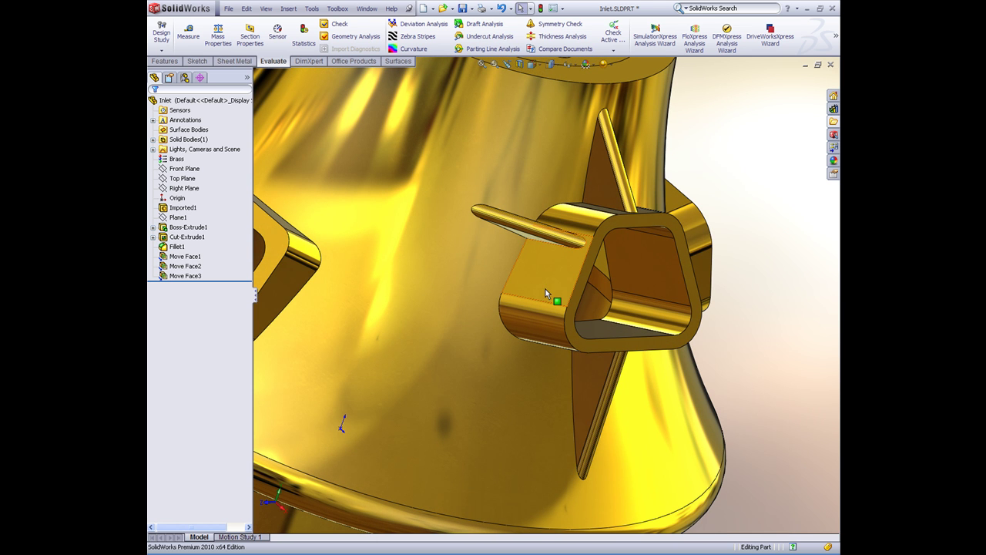
right_click(551, 236)
click(595, 270)
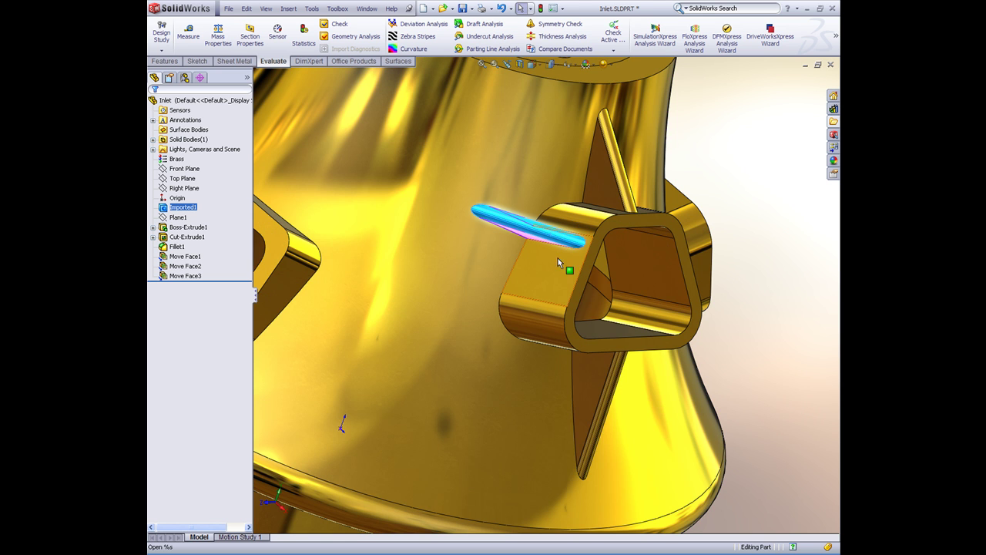
right_click(561, 241)
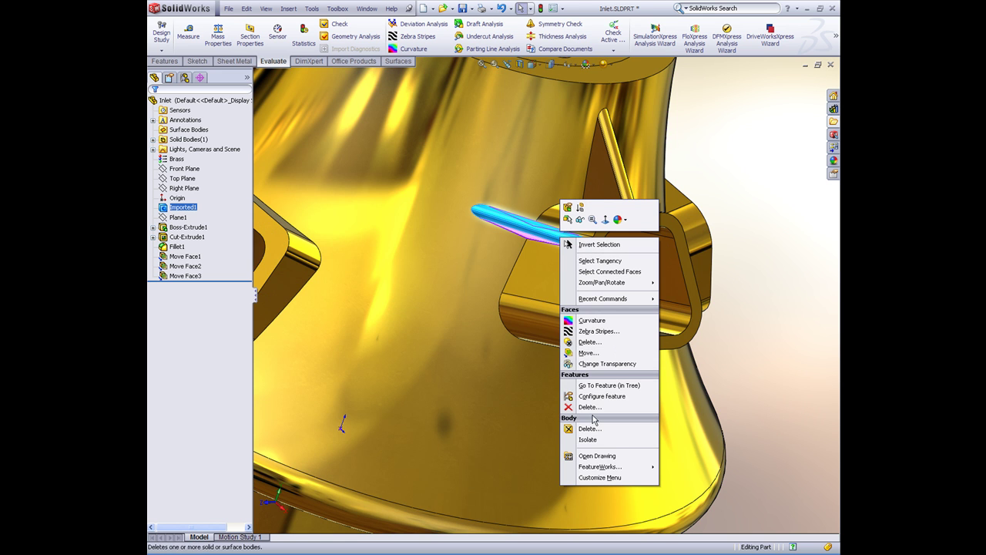
click(585, 354)
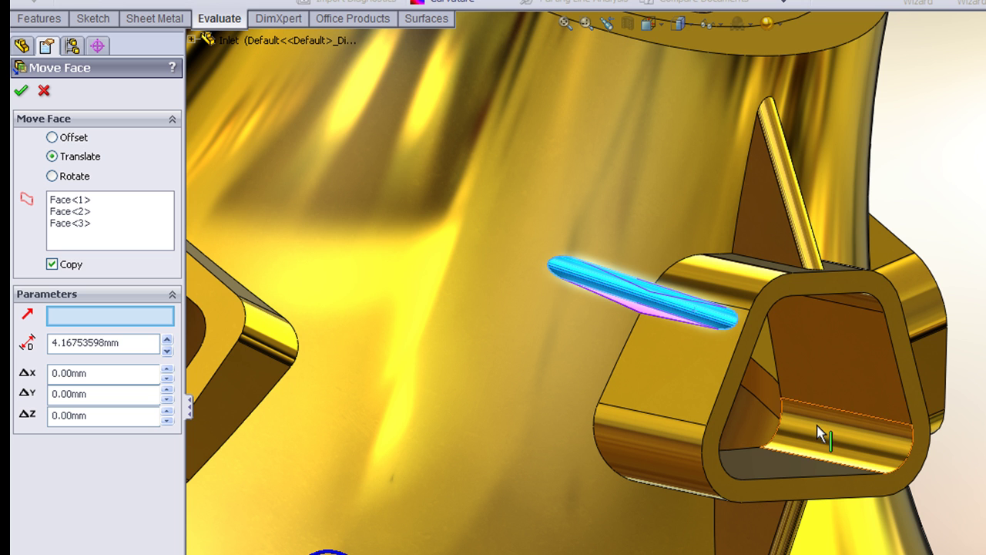
click(735, 356)
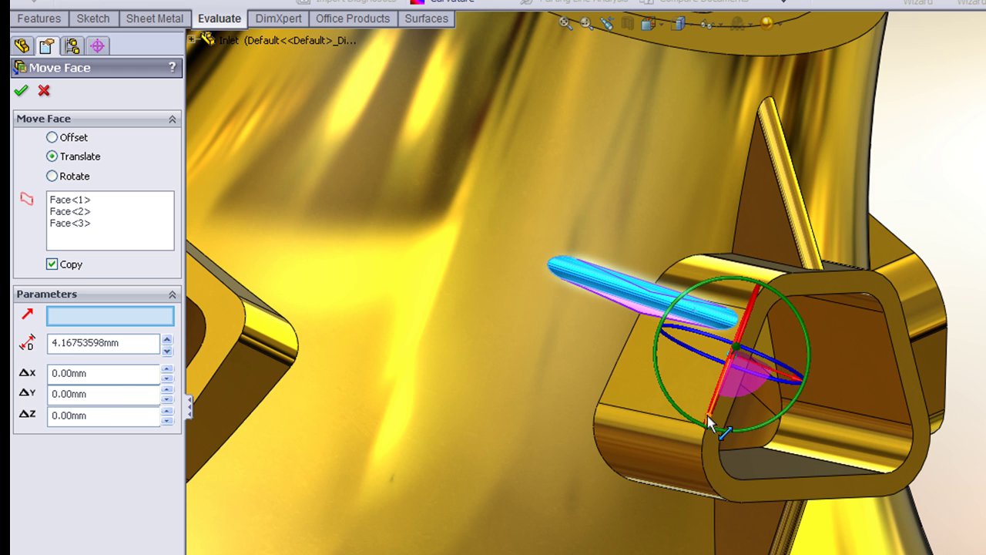
drag(709, 420, 694, 490)
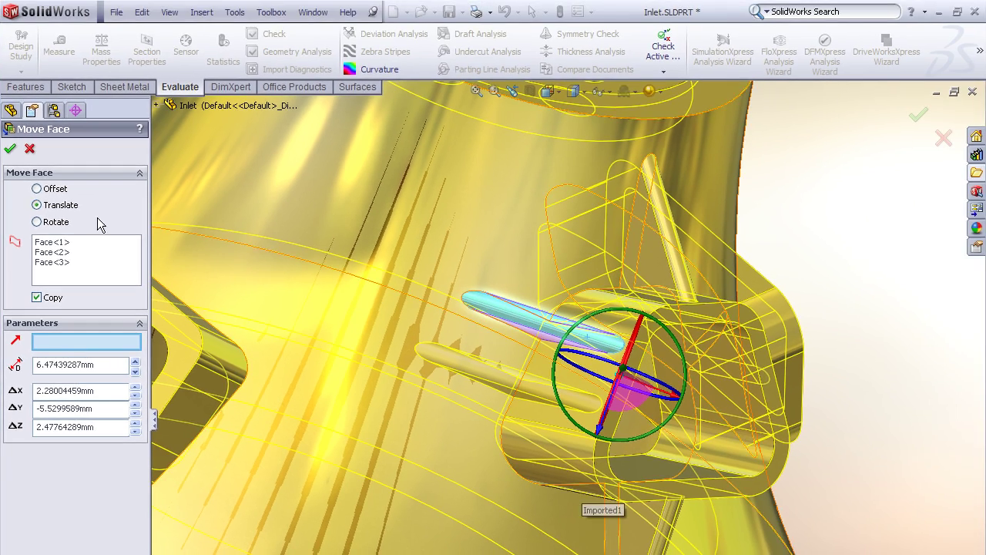
click(11, 150)
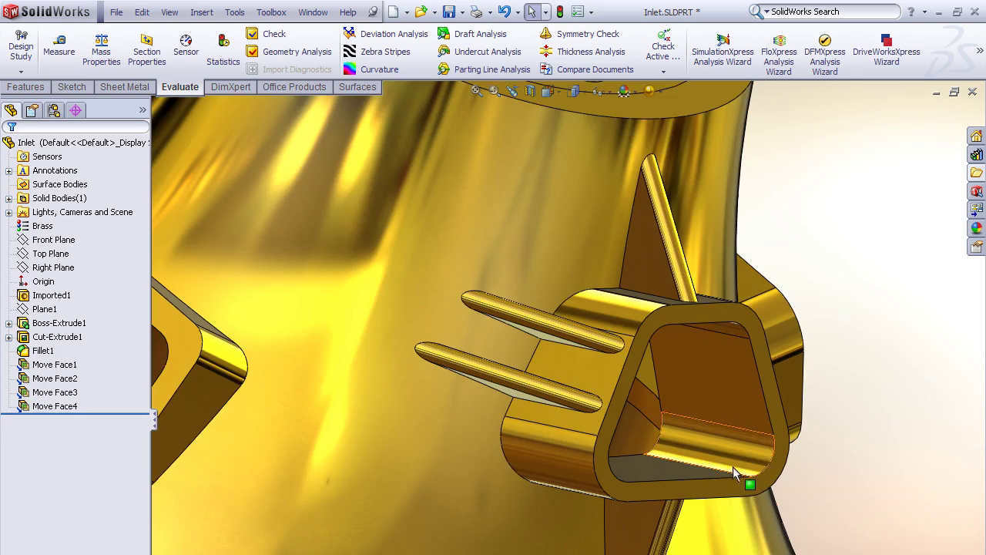
Step: Select the outer rim face of the imported rectangular port together with all its connected faces
scroll(733, 467, up, 3)
middle_drag(612, 451, 595, 503)
middle_drag(565, 353, 451, 298)
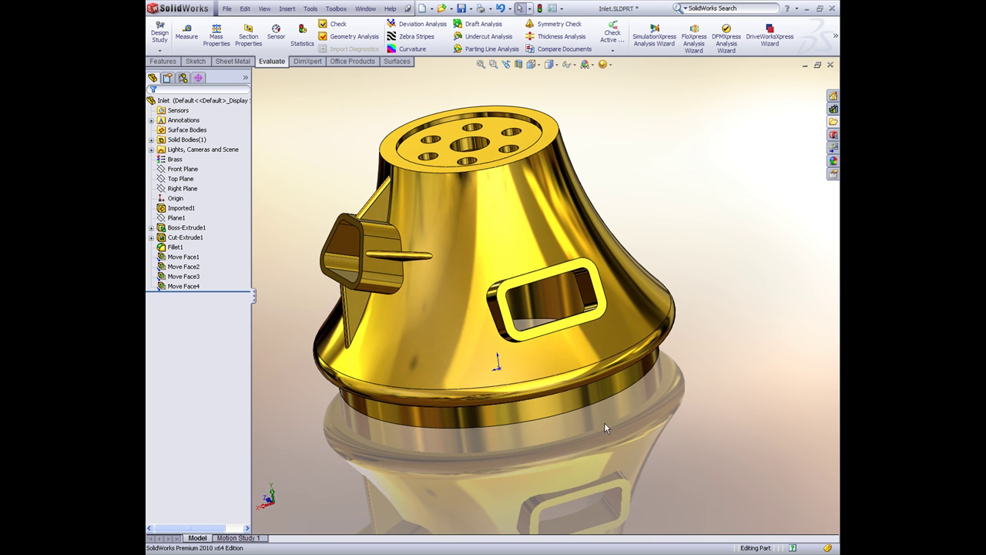
middle_drag(632, 453, 570, 467)
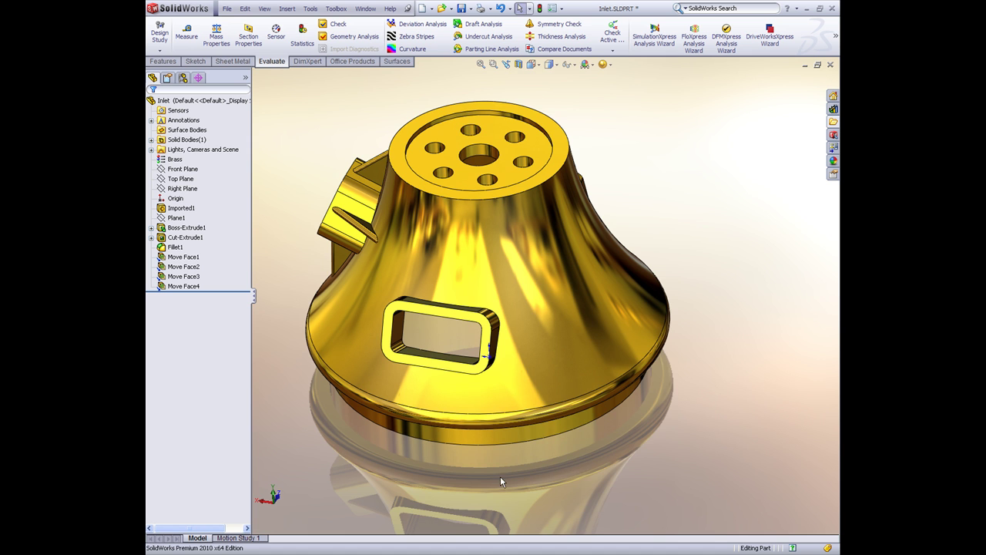
scroll(503, 476, down, 2)
scroll(447, 300, down, 3)
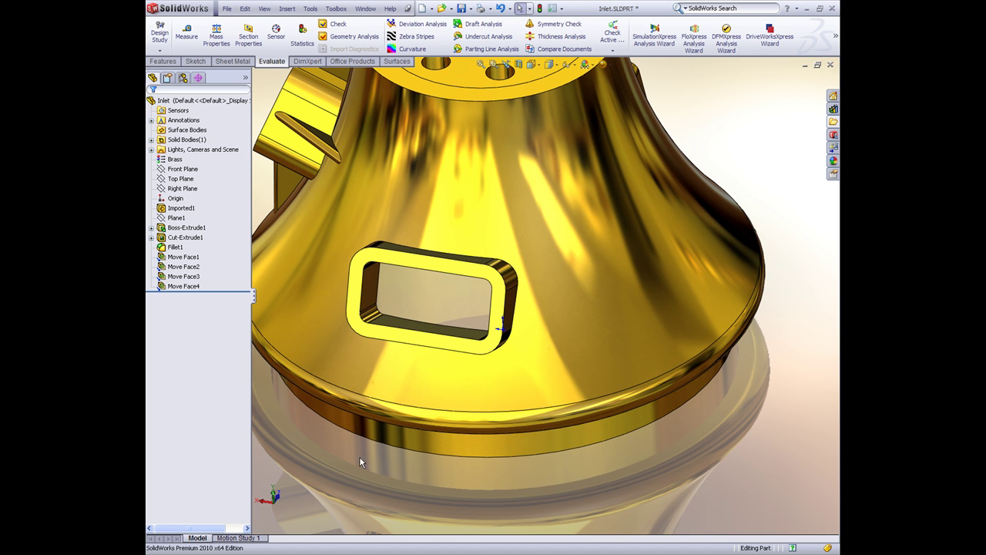
click(444, 264)
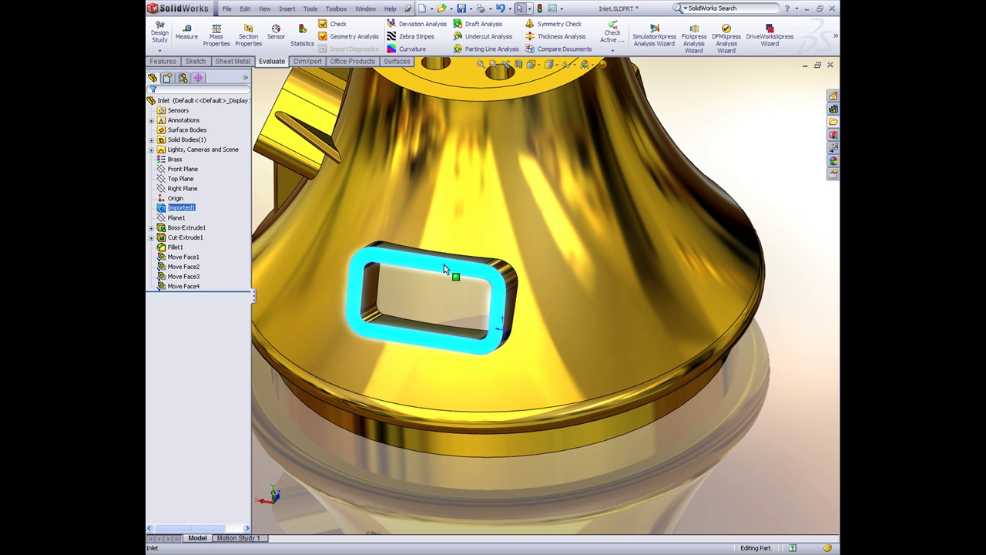
right_click(444, 265)
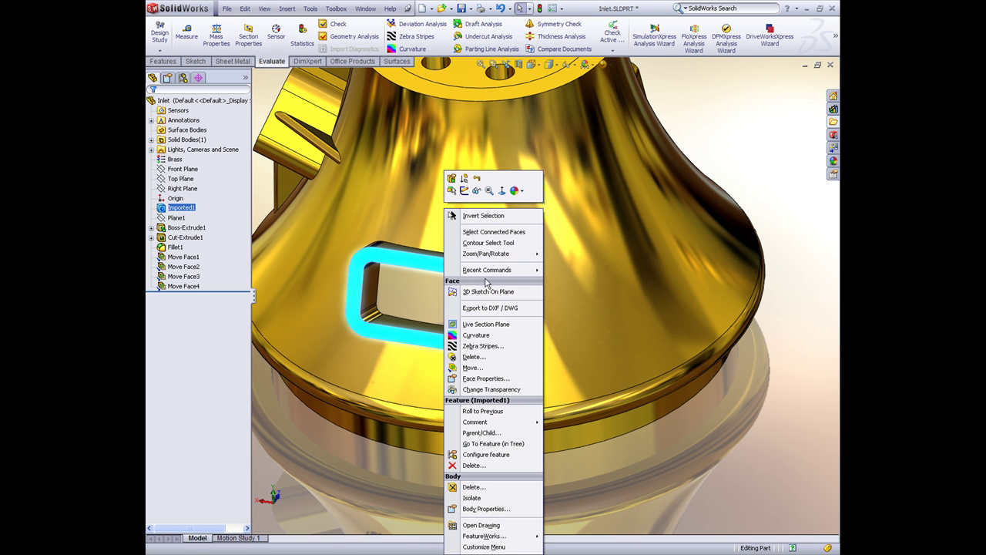
click(485, 232)
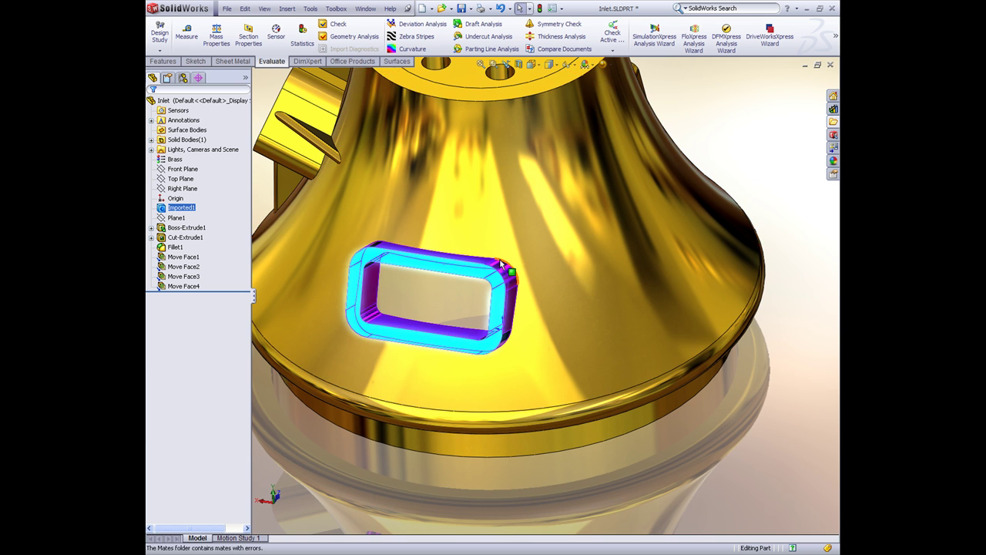
scroll(501, 264, down, 1)
mouse_move(480, 319)
middle_down()
mouse_move(439, 313)
mouse_move(470, 313)
middle_up()
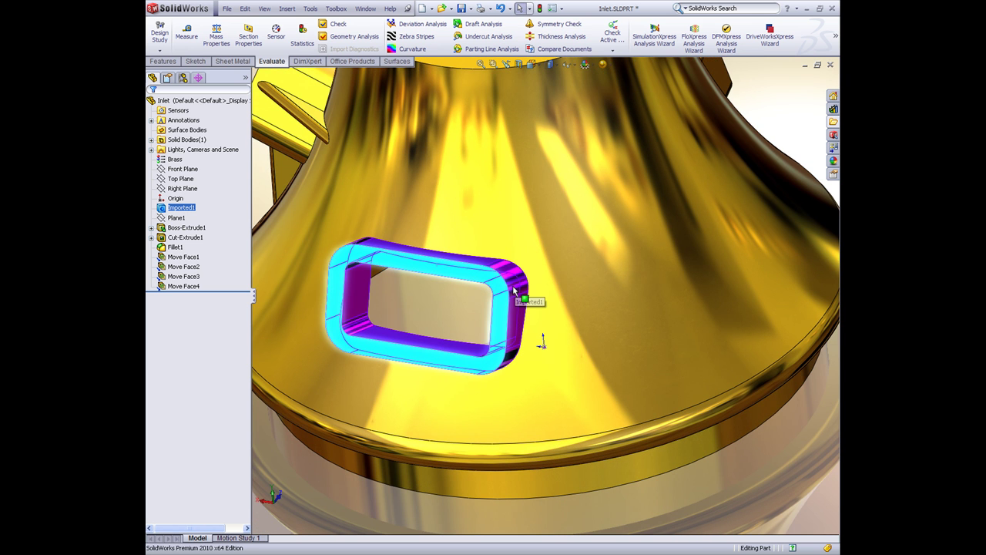
Step: Translate the rectangular port with Move Face by about -14 mm X, 25.4 mm Y and 9.94 mm Z, with the triad moved onto its lower rim
right_click(461, 280)
click(479, 391)
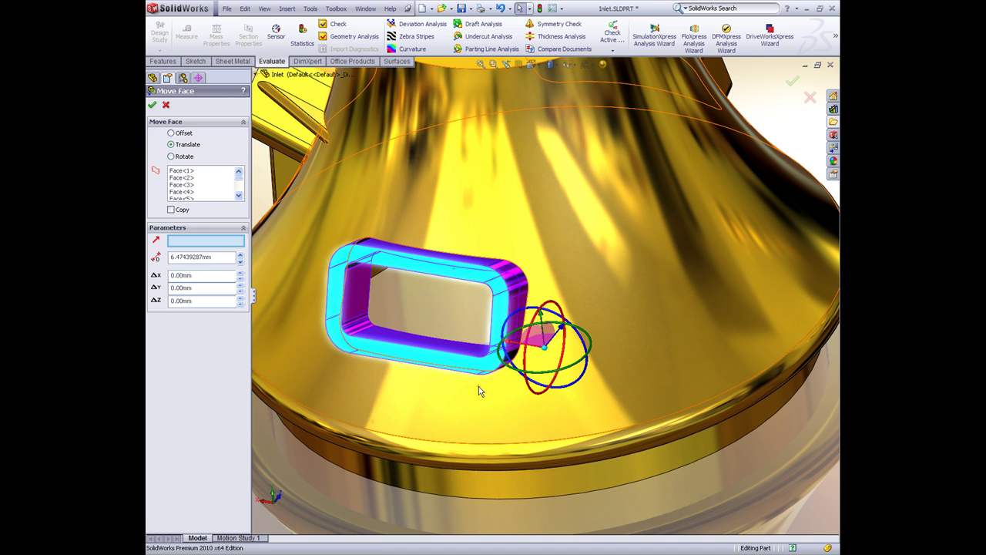
right_click(542, 345)
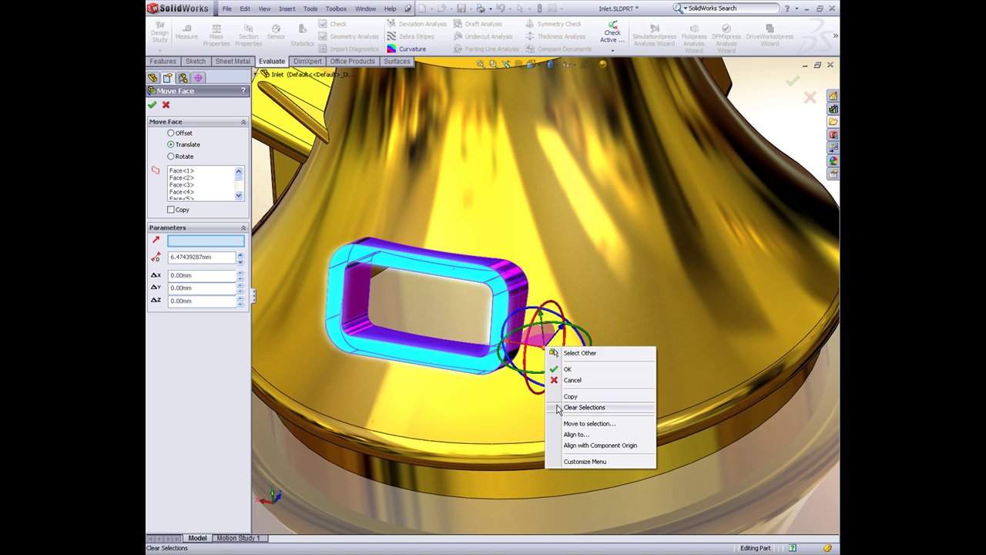
click(571, 425)
click(457, 365)
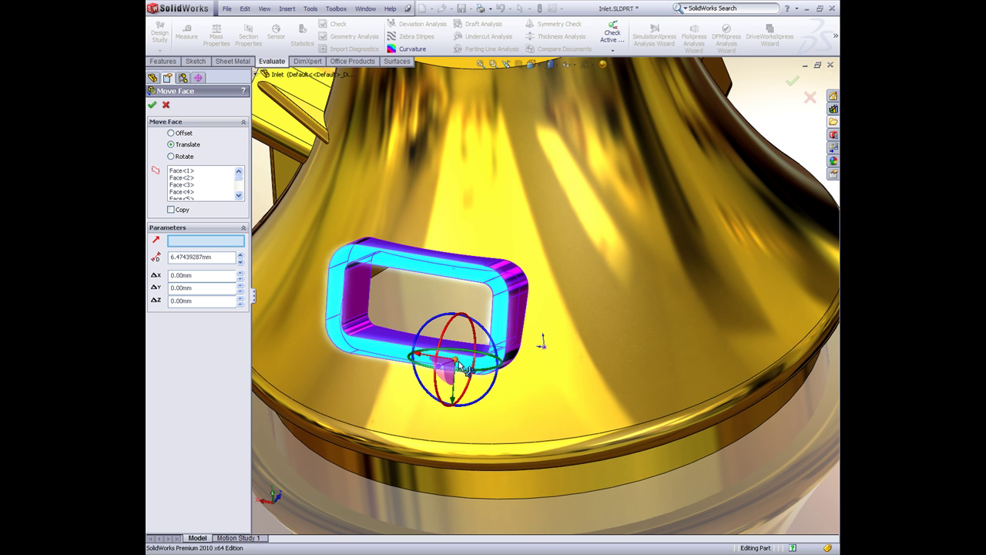
drag(449, 381, 529, 235)
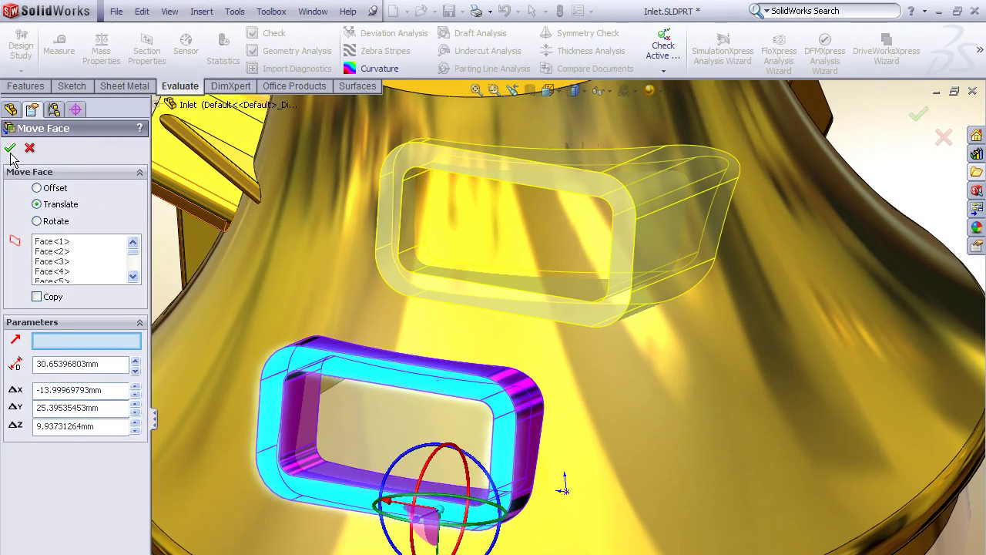
click(9, 148)
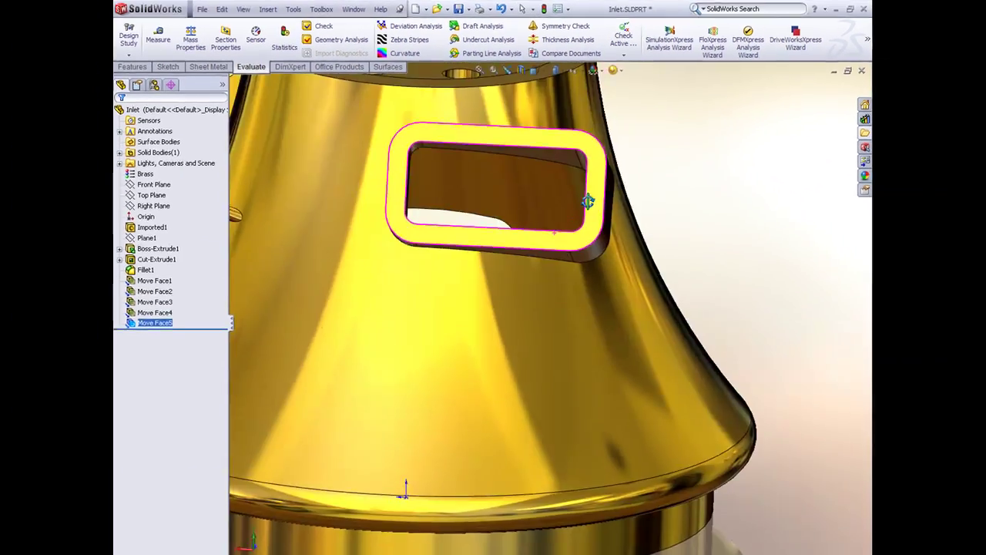
Step: Examine the moved rectangular port and its blend into the inlet's curved body from several angles
middle_drag(588, 202, 514, 312)
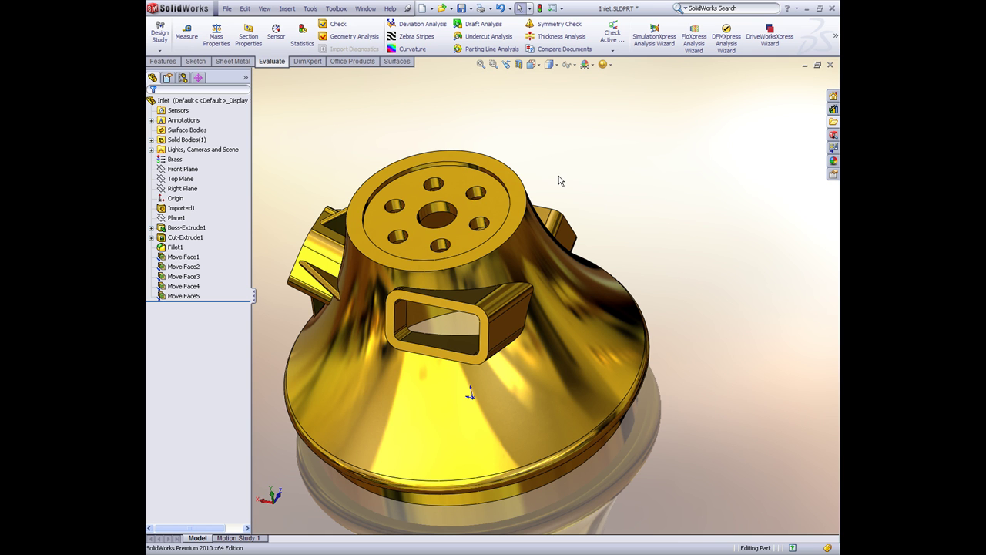
middle_drag(560, 181, 533, 145)
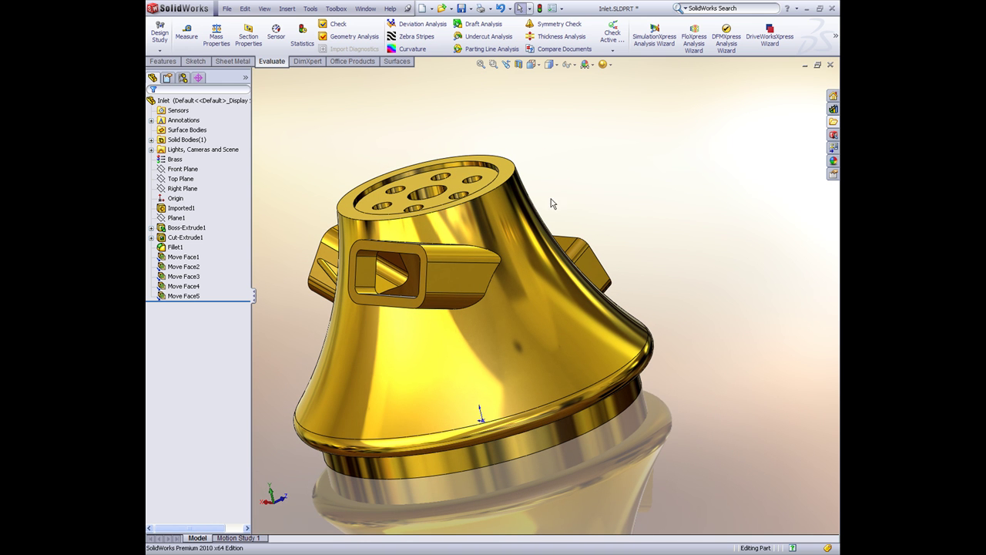
middle_drag(550, 203, 600, 220)
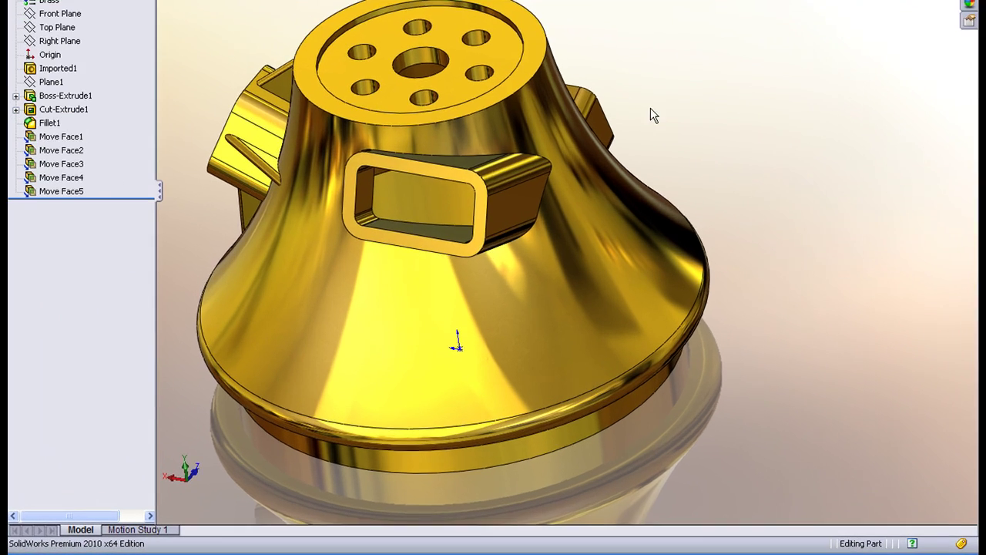
middle_drag(605, 231, 588, 203)
middle_drag(627, 60, 633, 93)
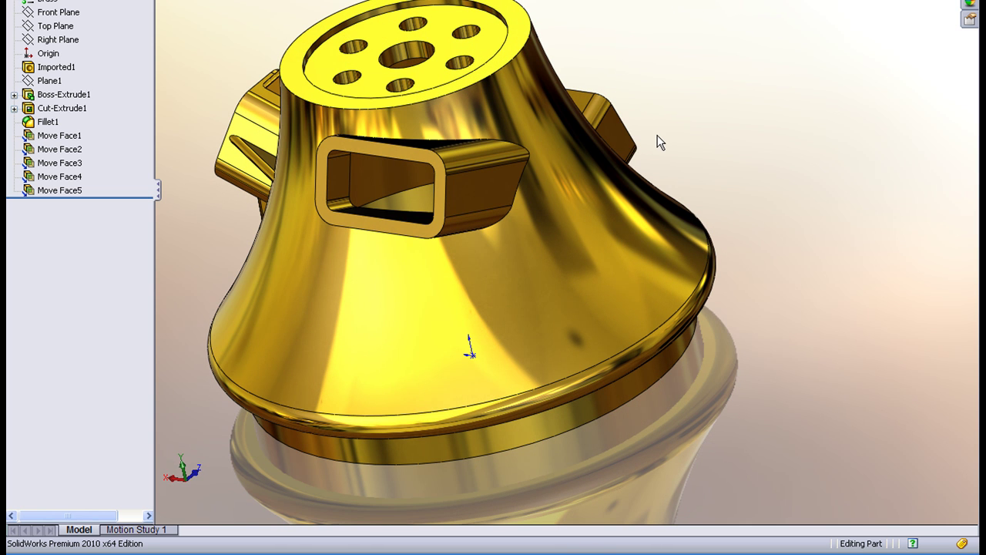
middle_drag(658, 137, 679, 181)
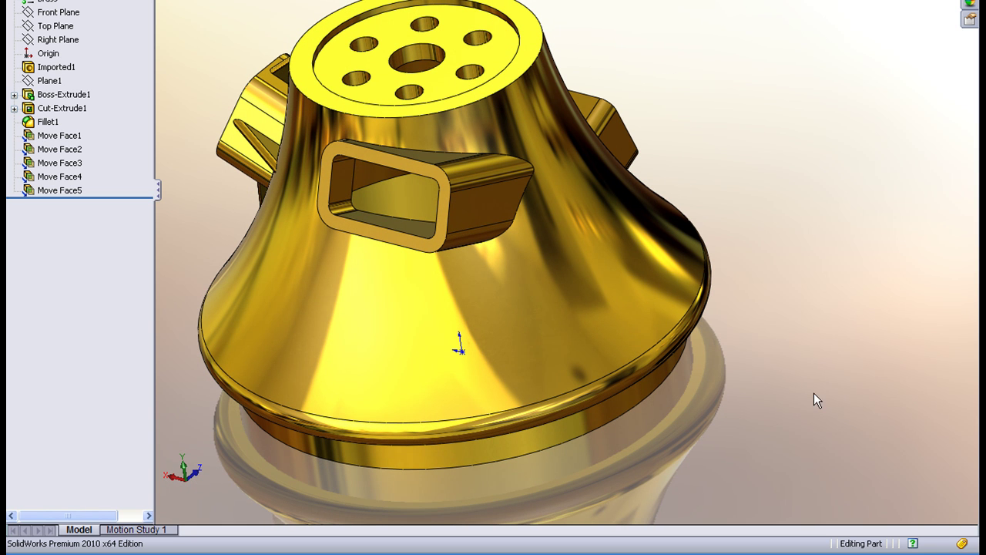